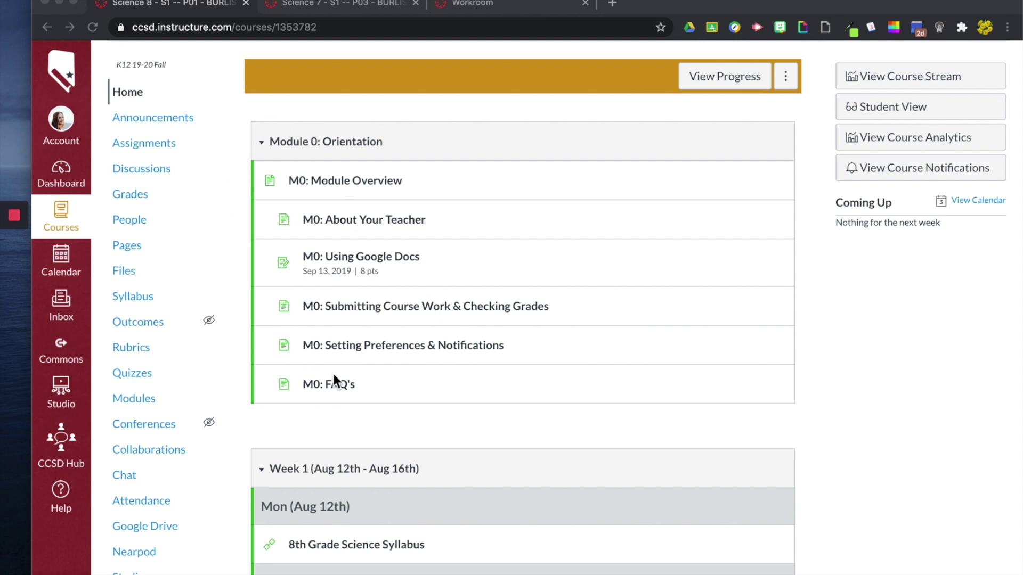
Scroll through the current course's module list.
scroll(336, 374, "down", 3)
scroll(337, 375, "down", 5)
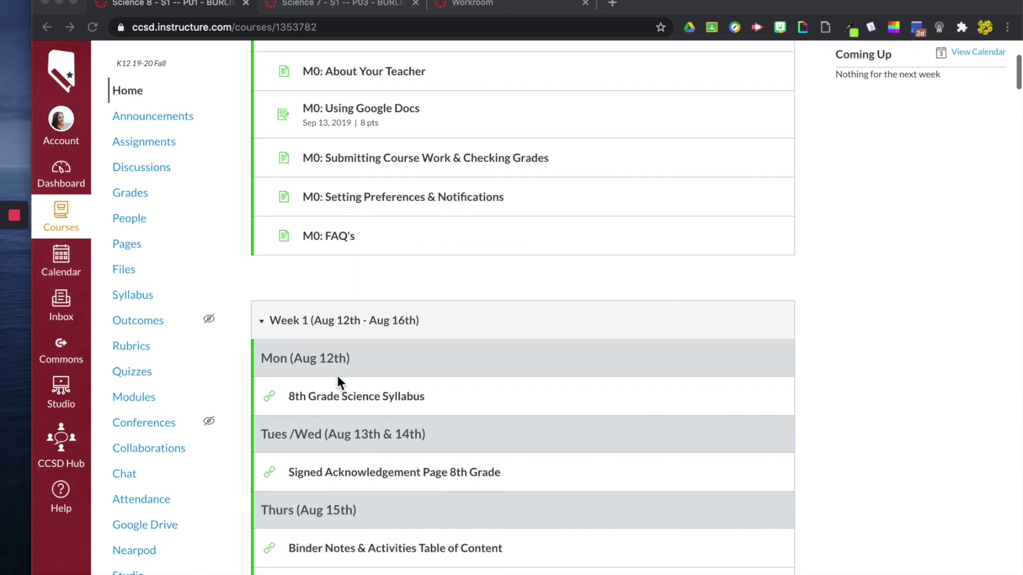
scroll(337, 375, "down", 1)
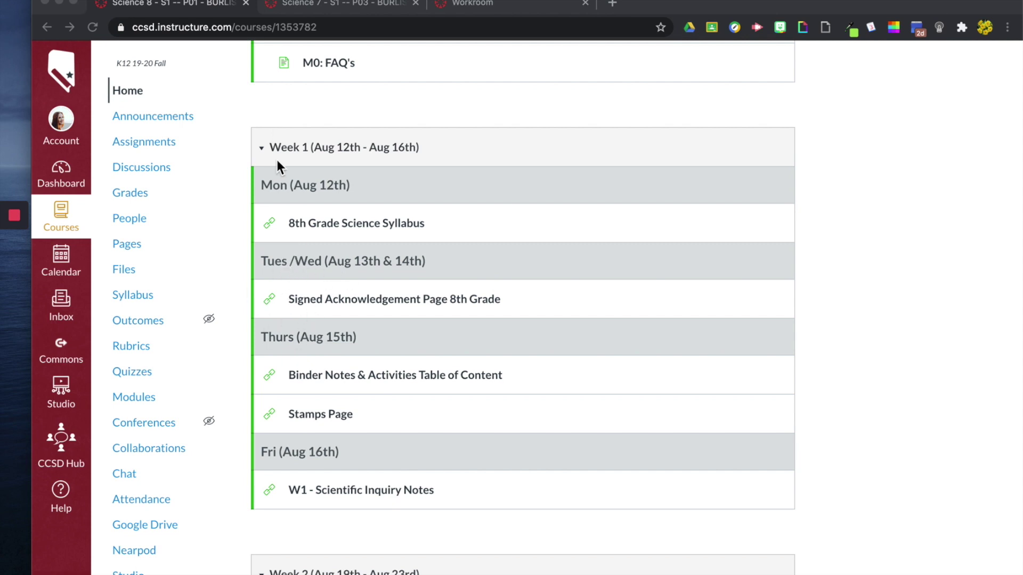
scroll(299, 209, "down", 3)
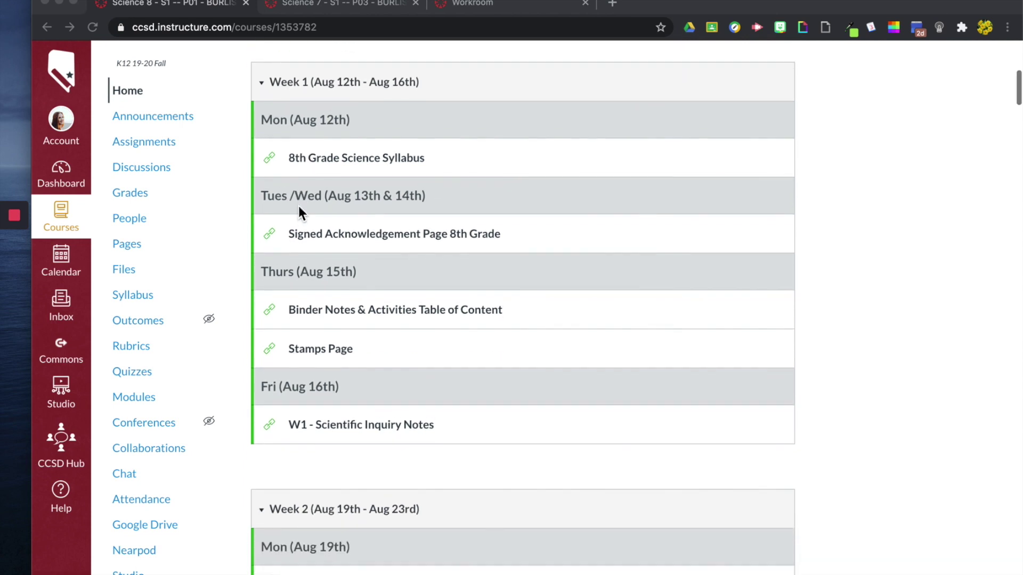
scroll(298, 205, "down", 1)
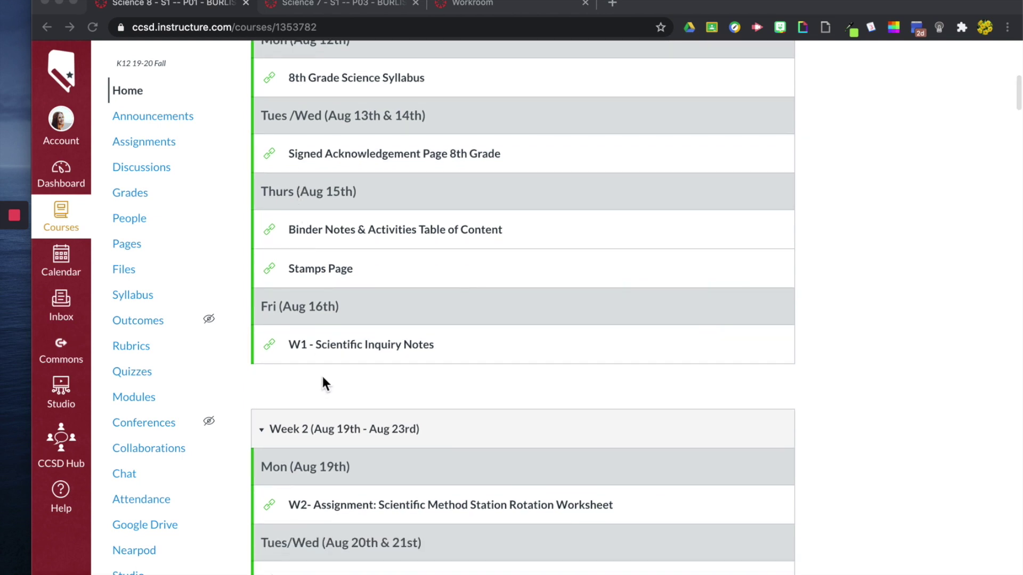
scroll(321, 374, "down", 2)
scroll(321, 374, "up", 4)
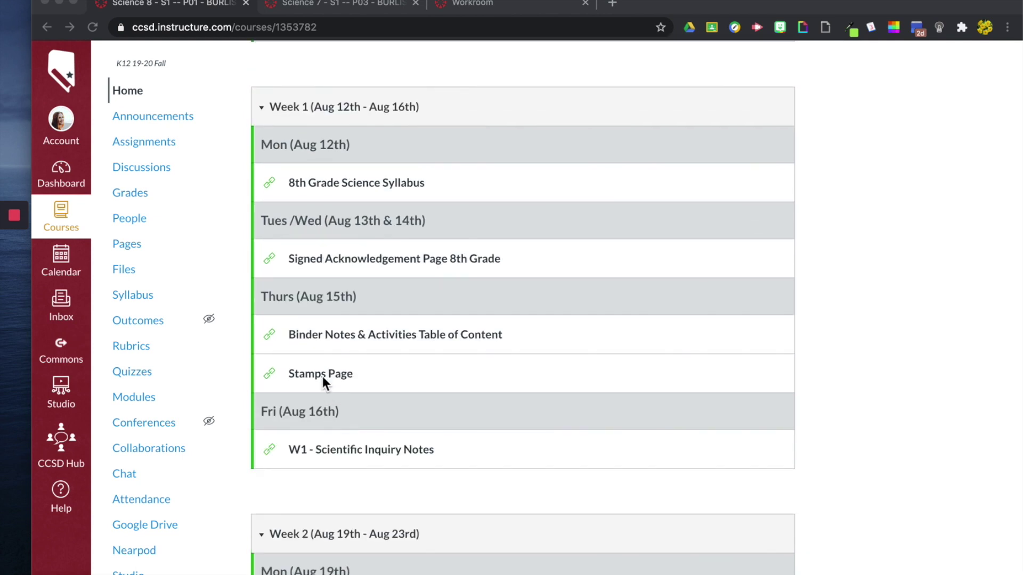
scroll(321, 376, "up", 3)
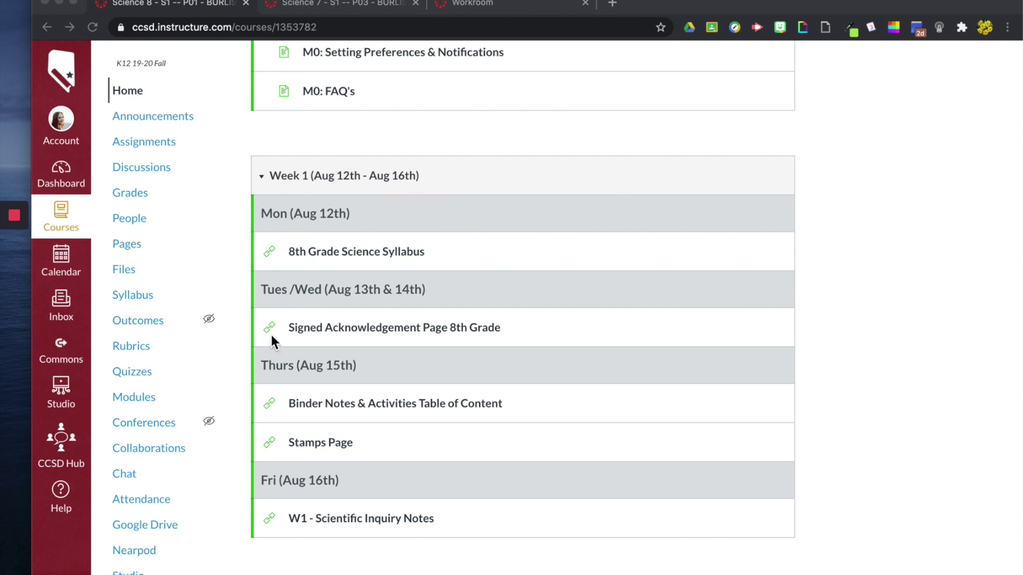
scroll(333, 351, "down", 1)
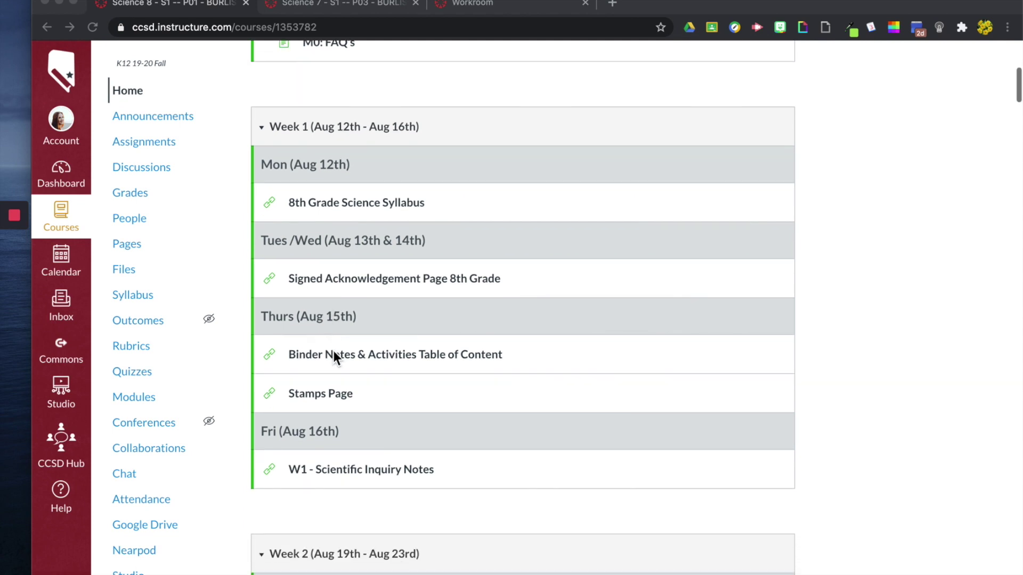
scroll(348, 289, "down", 1)
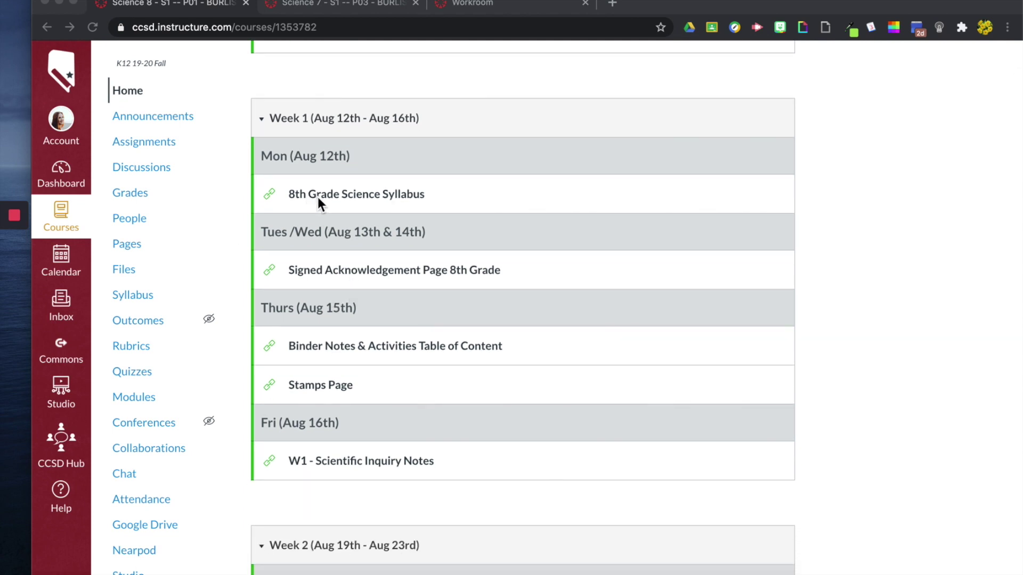
scroll(340, 195, "down", 1)
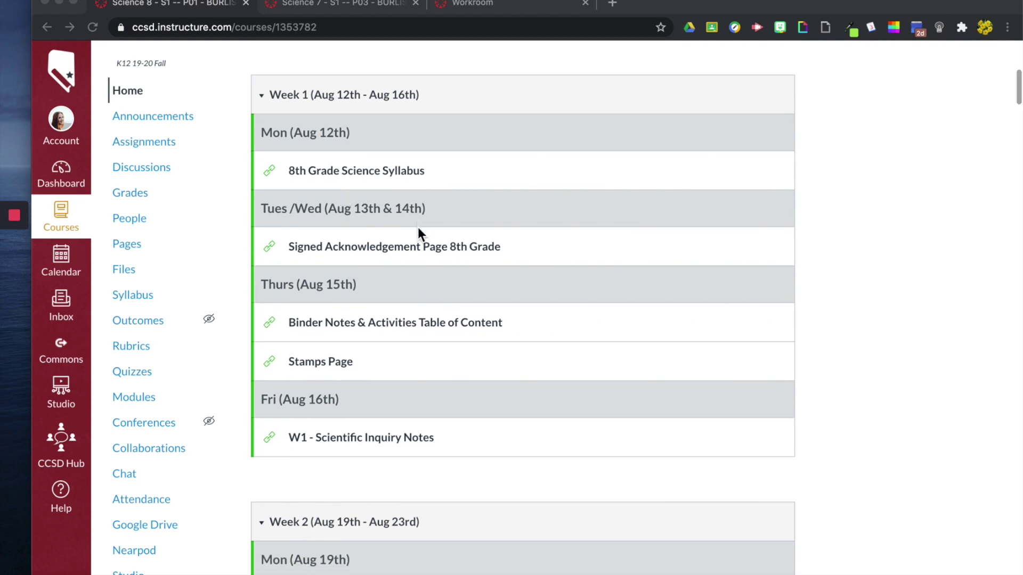
Open the 8th Grade Science Syllabus item, then return to the course home page.
left_click(826, 248)
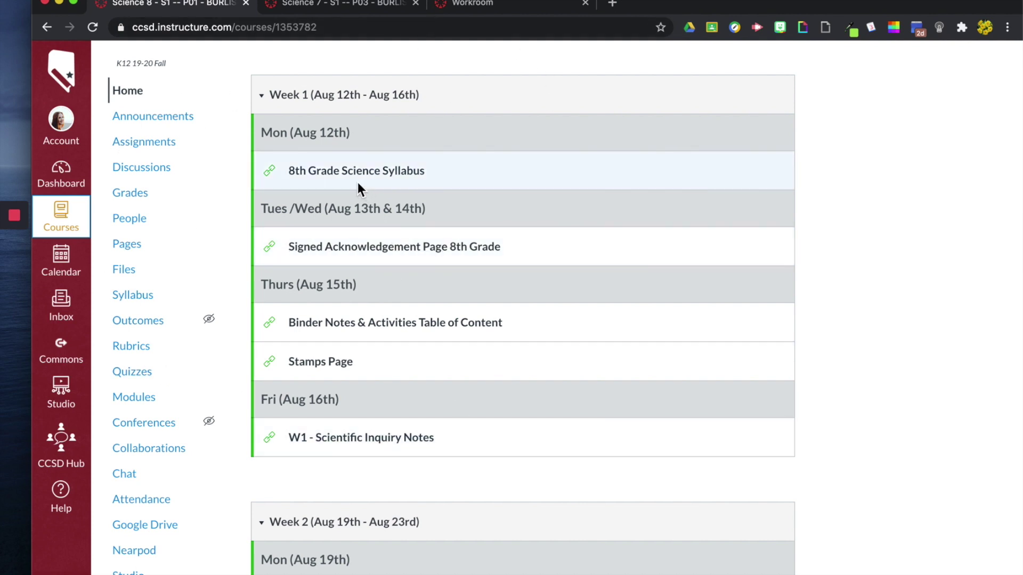
left_click(337, 181)
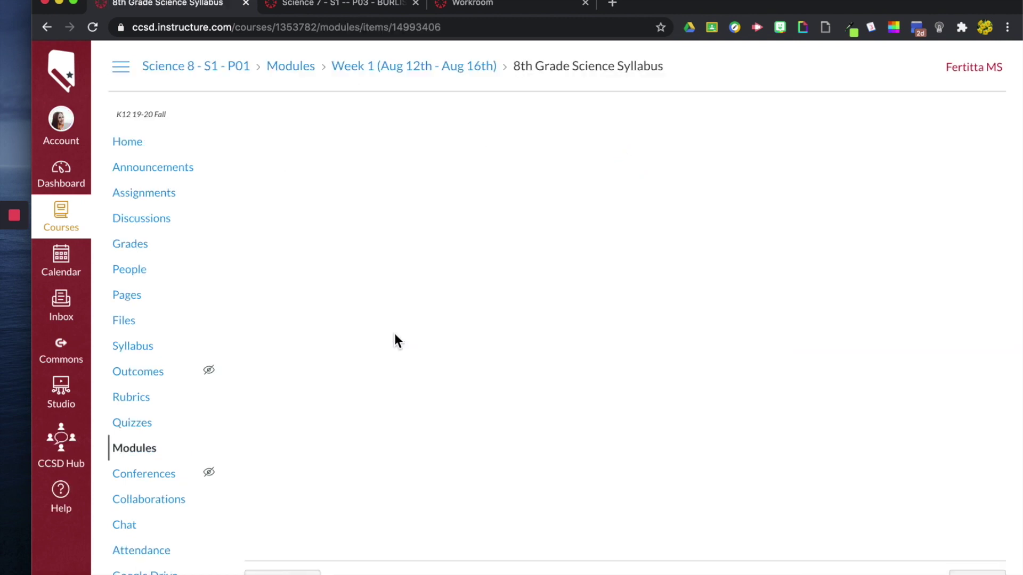
scroll(445, 373, "down", 10)
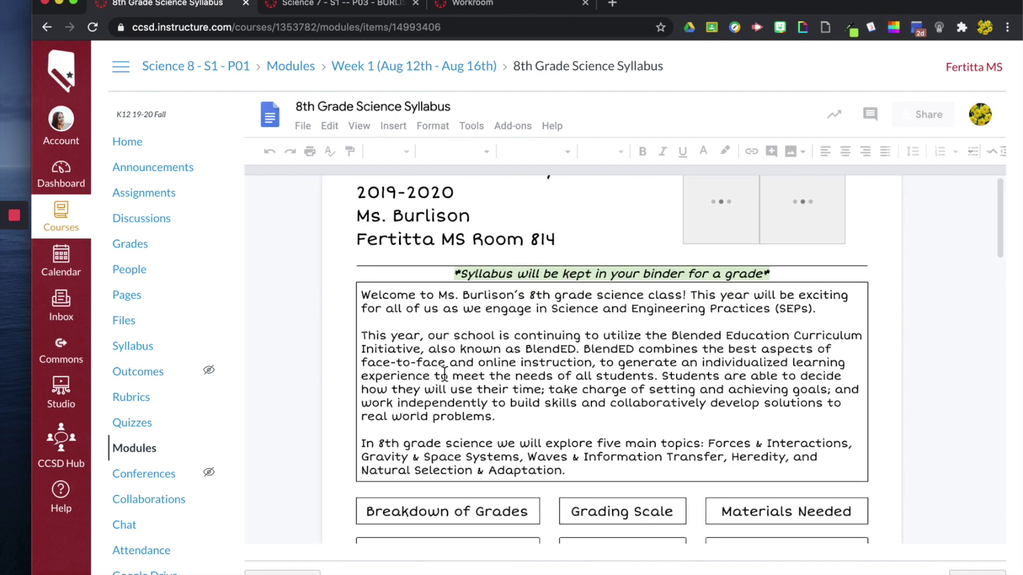
scroll(445, 372, "up", 10)
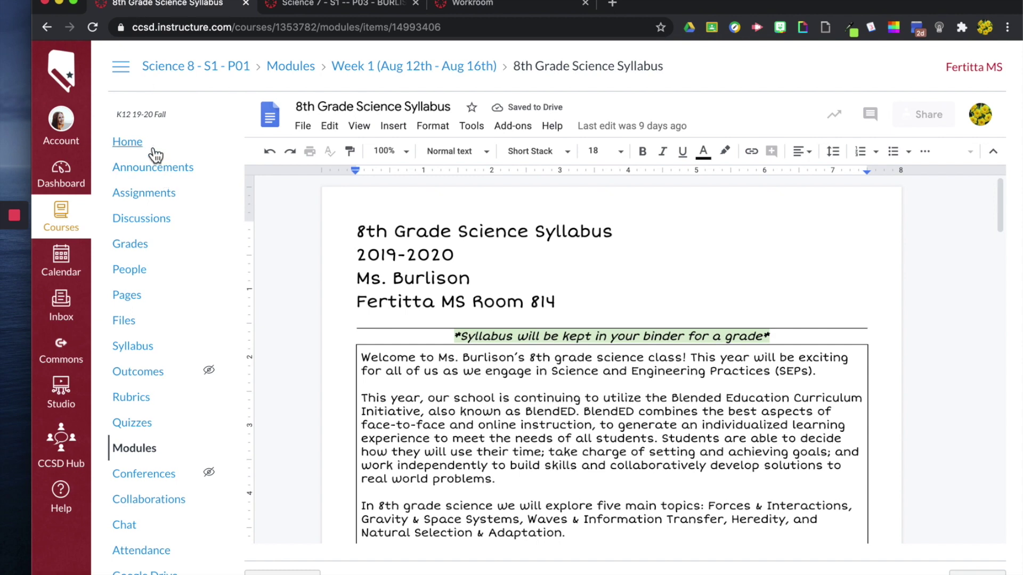
left_click(152, 148)
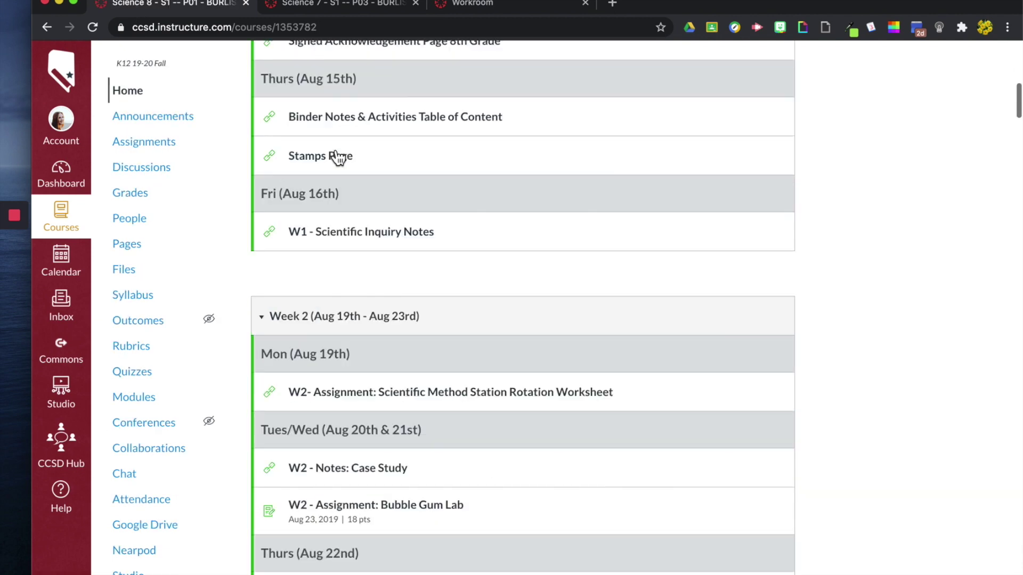
scroll(545, 225, "up", 3)
scroll(936, 222, "up", 10)
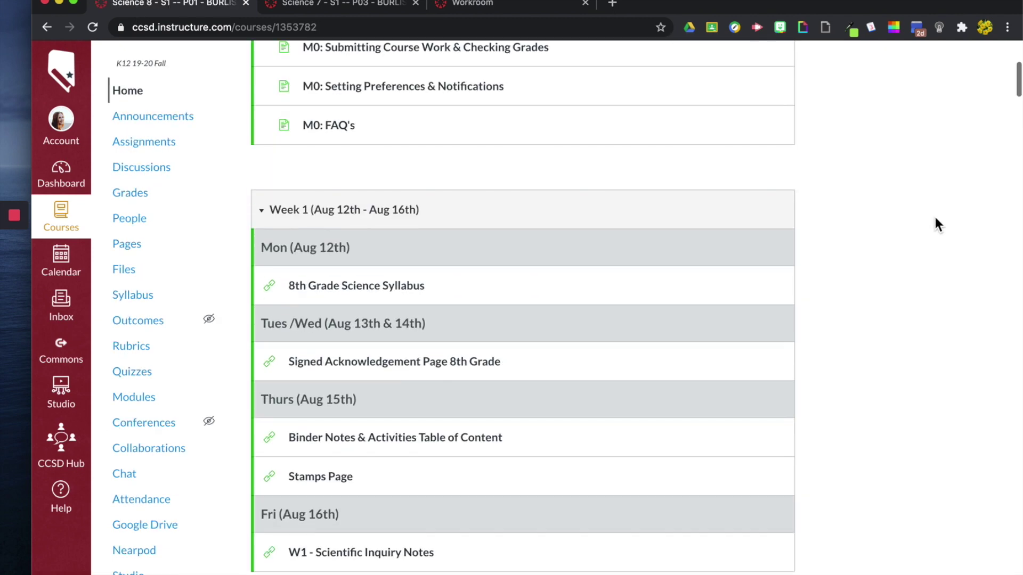
Switch to Science 7 - S1 - P03 and scroll its Lesson 1 items down to M1 L1: Lesson Quiz.
mouse_move(10, 256)
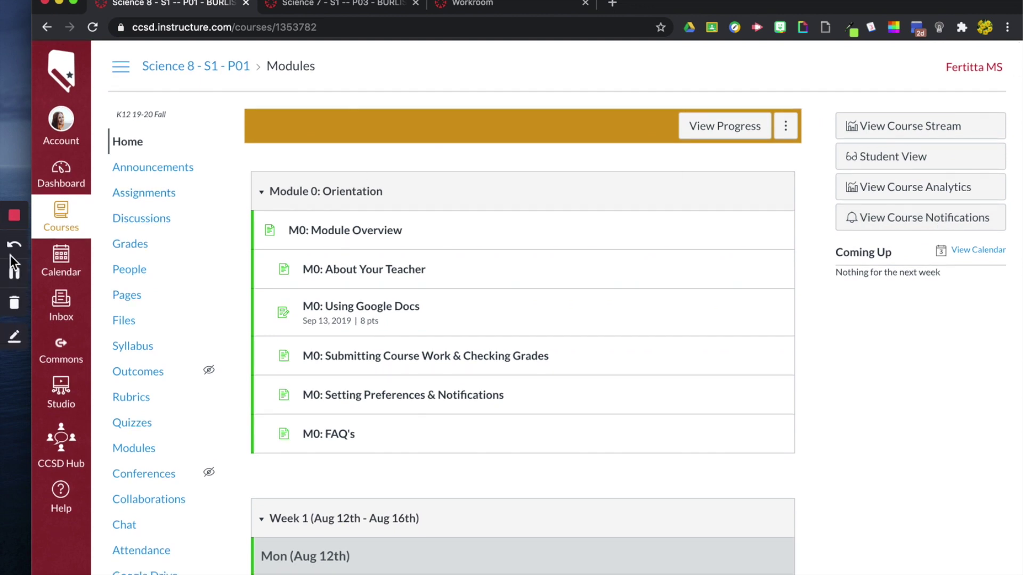
left_click(17, 276)
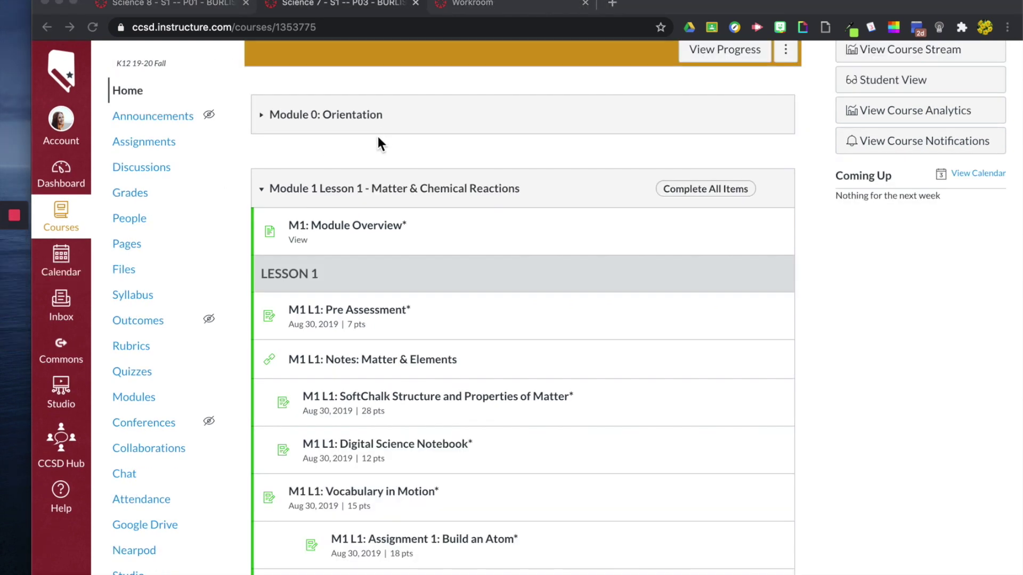
scroll(372, 152, "up", 3)
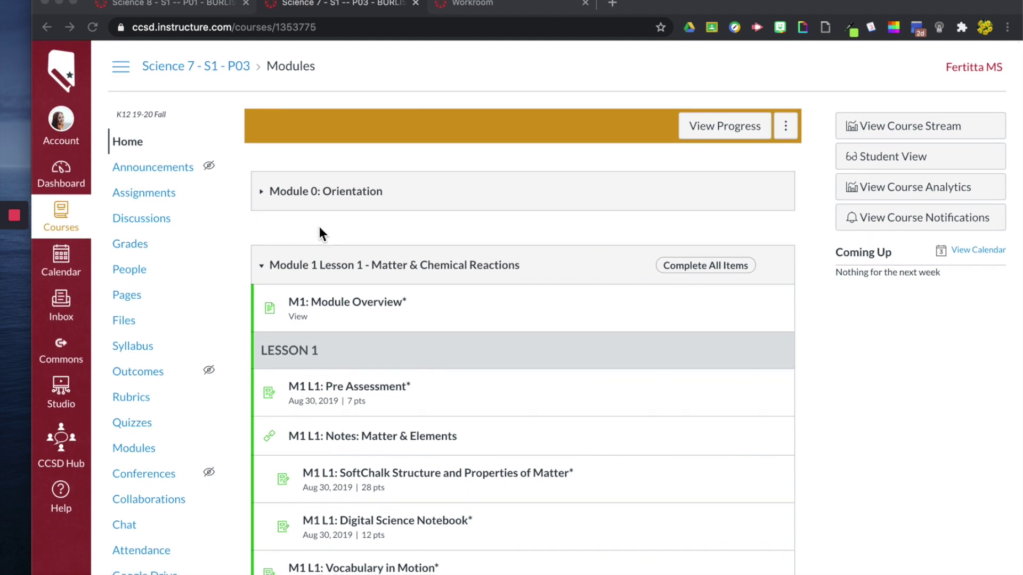
scroll(324, 239, "down", 2)
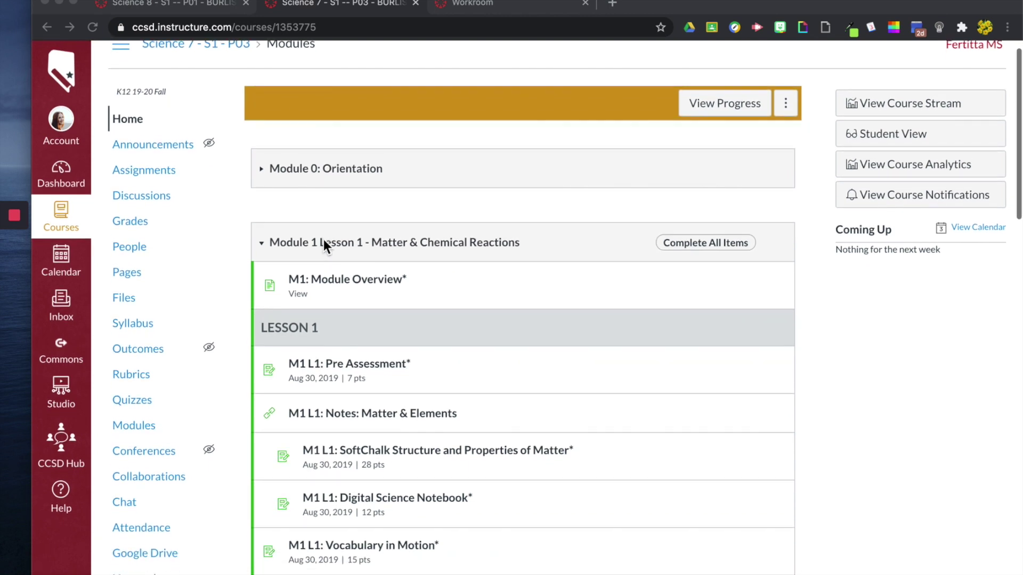
scroll(294, 230, "down", 4)
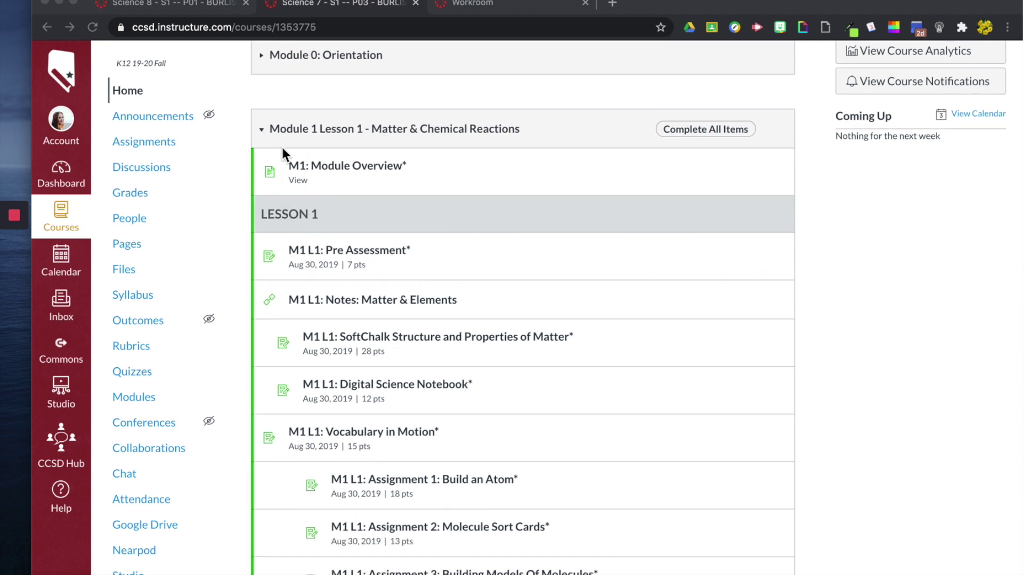
scroll(282, 148, "down", 1)
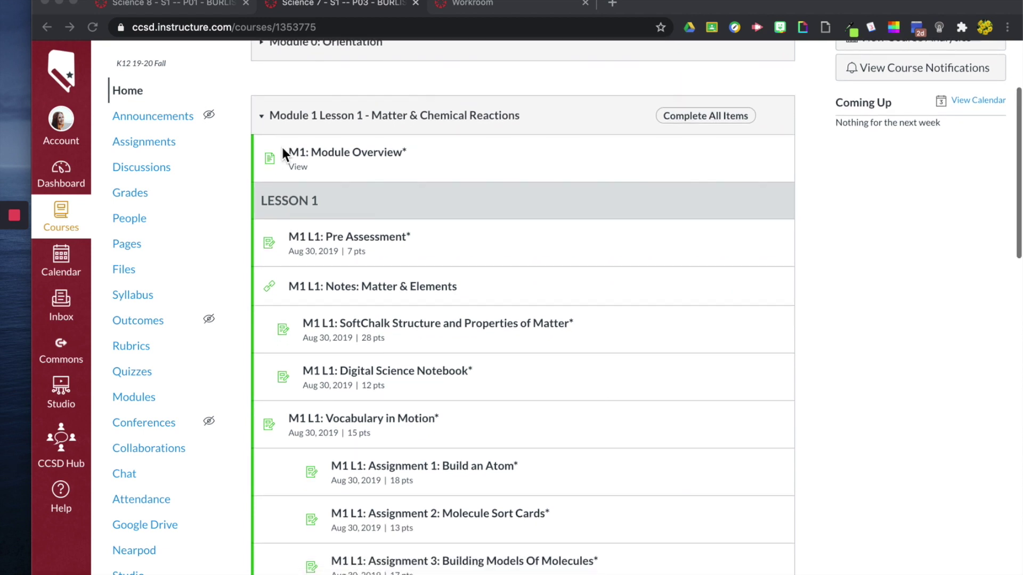
scroll(312, 187, "down", 1)
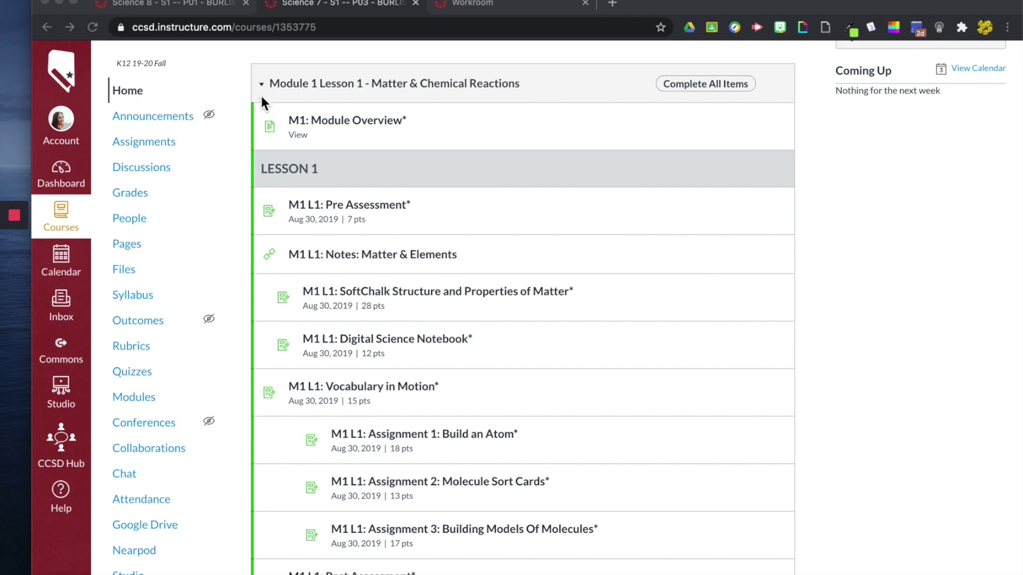
scroll(261, 96, "down", 2)
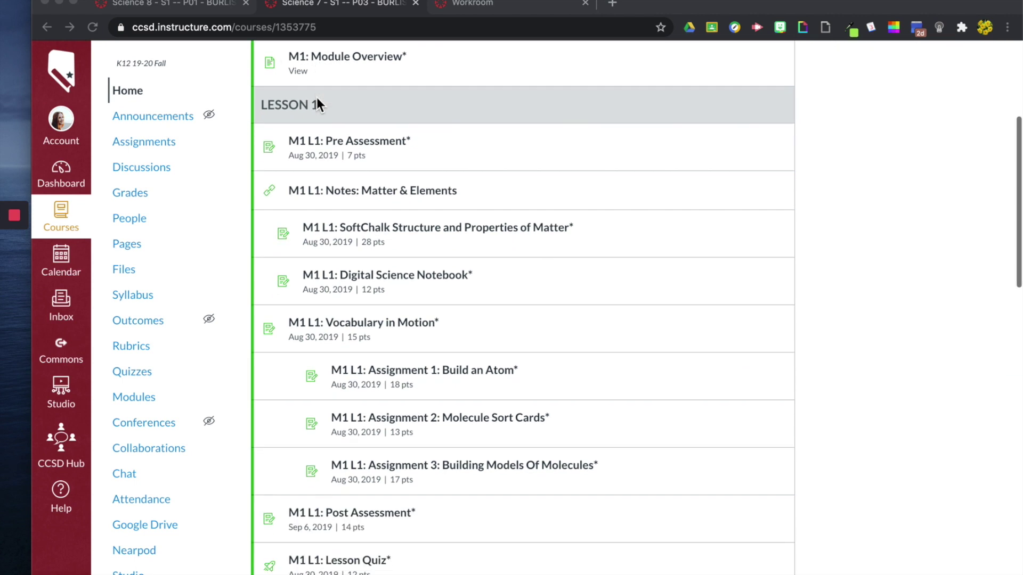
scroll(326, 113, "down", 1)
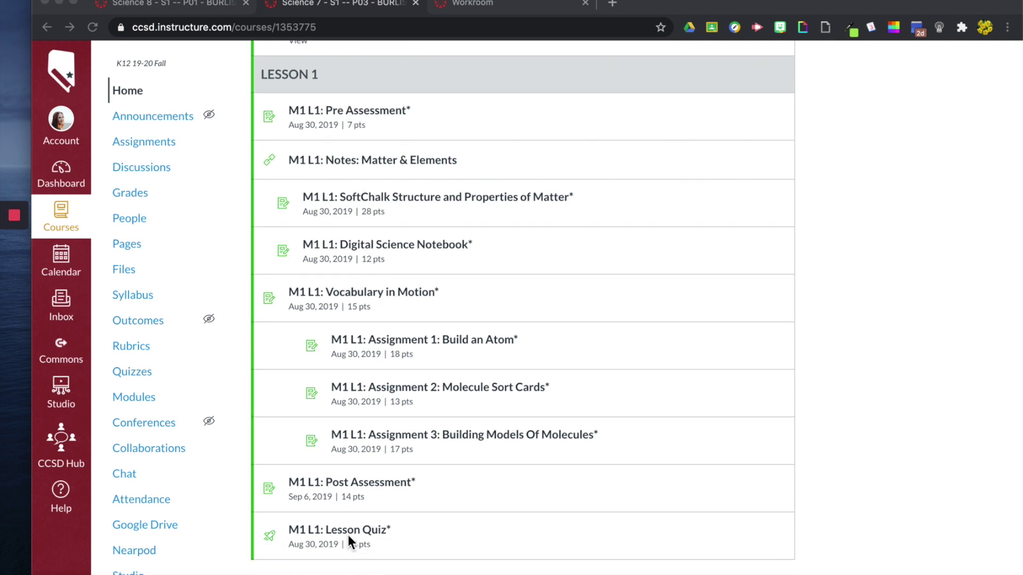
scroll(541, 261, "down", 1)
scroll(540, 257, "down", 5)
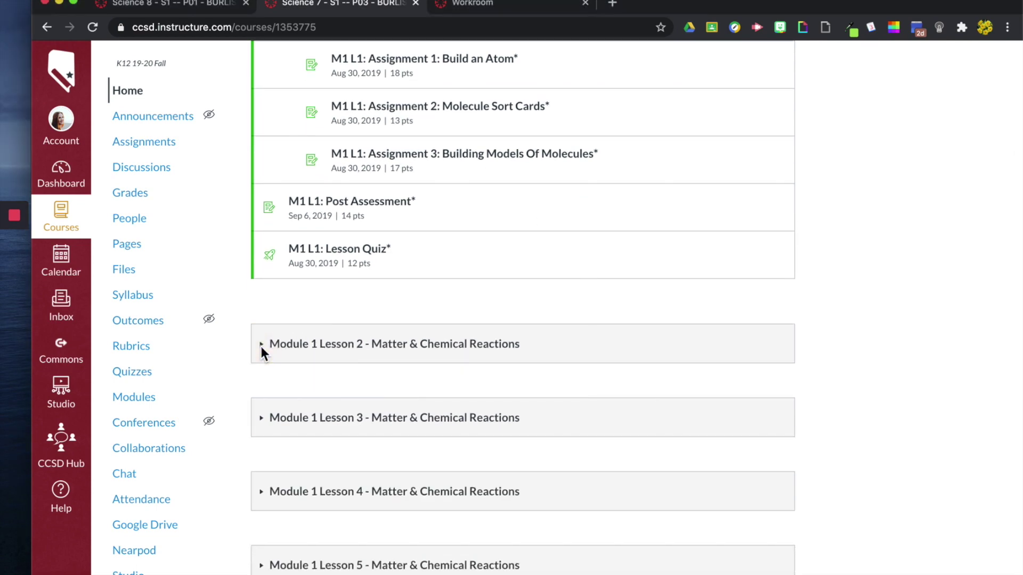
Expand Module 1 Lesson 2 to show its items, then scroll back up.
left_click(261, 346)
scroll(261, 348, "down", 4)
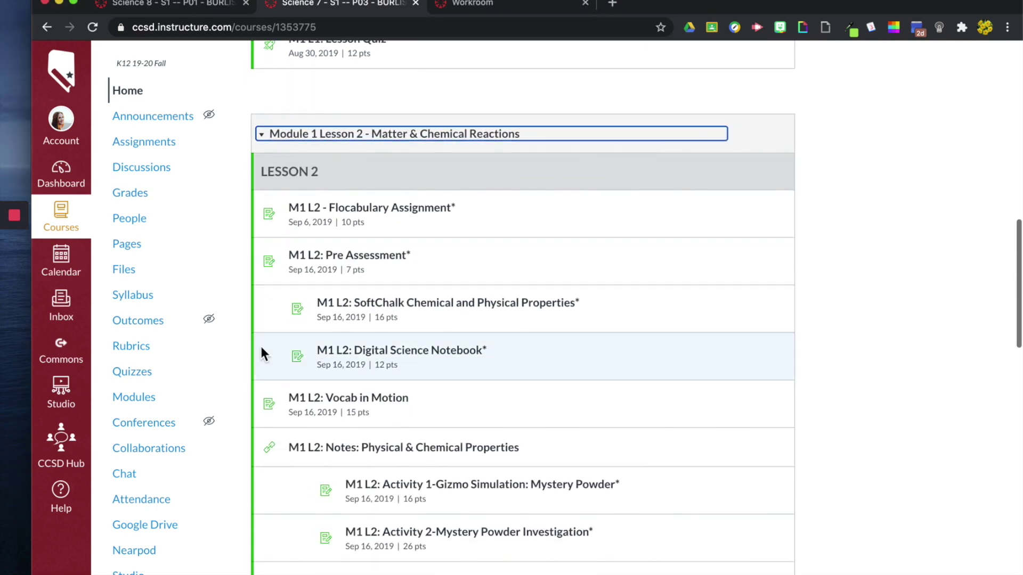
scroll(261, 349, "up", 7)
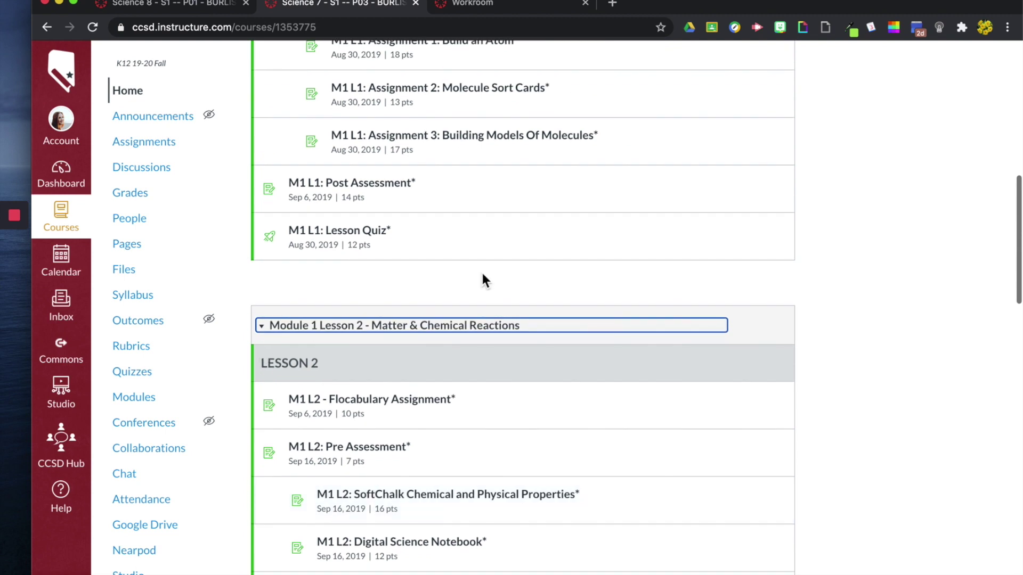
scroll(675, 277, "up", 7)
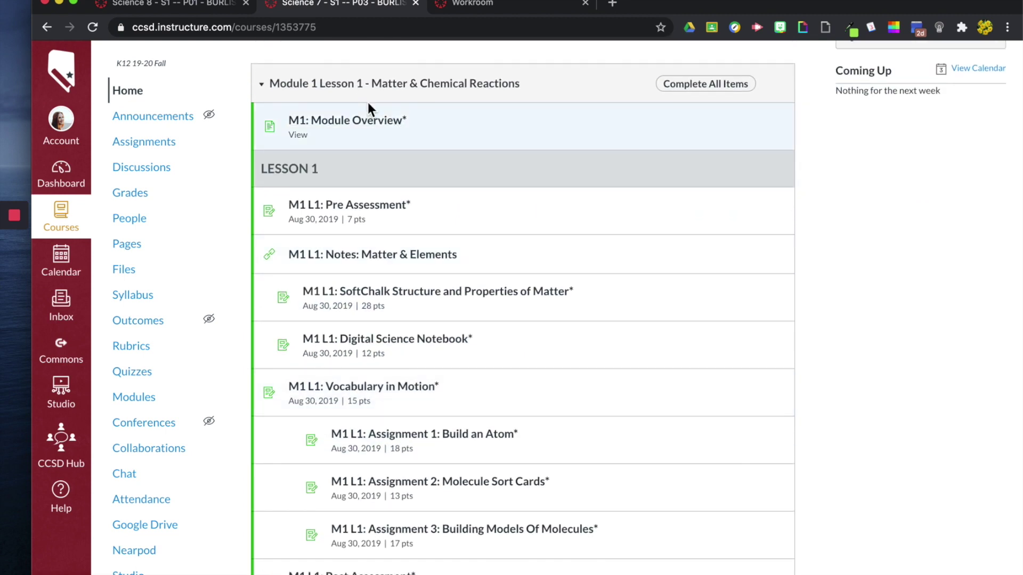
scroll(354, 96, "up", 3)
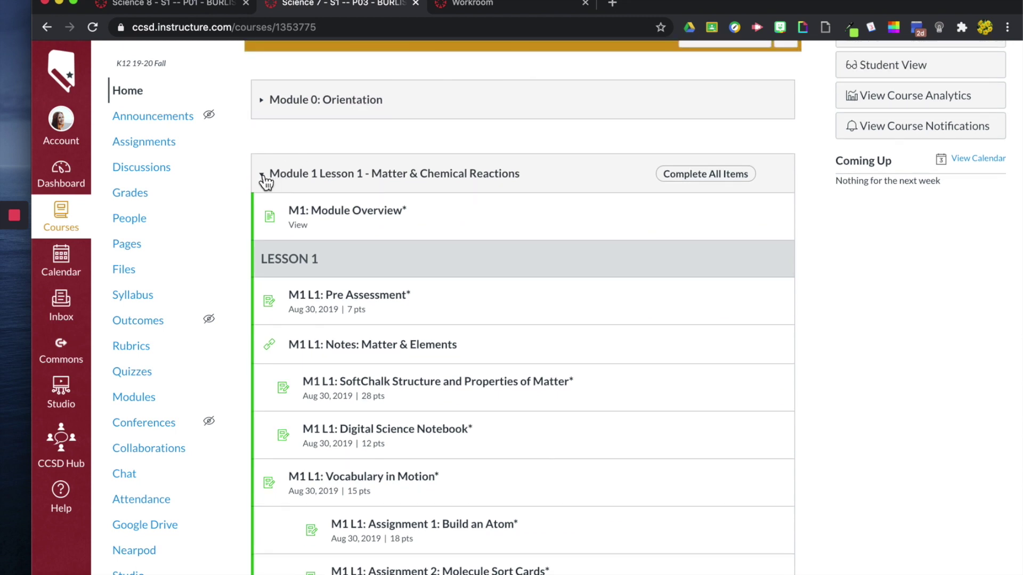
Collapse Lesson 2 and expand Module 1 Lesson 1 - Matter & Chemical Reactions, reviewing its items.
left_click(263, 176)
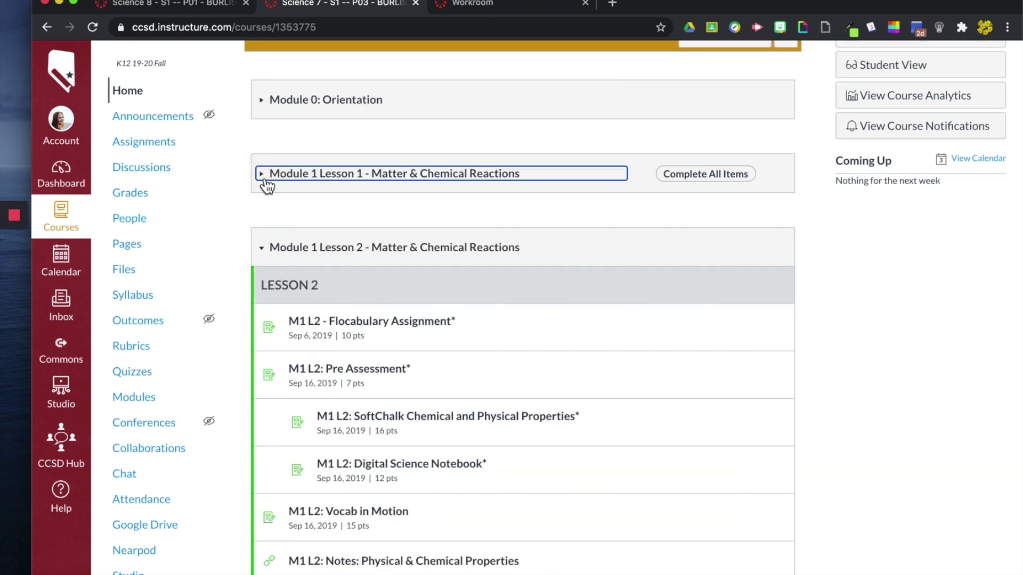
left_click(262, 248)
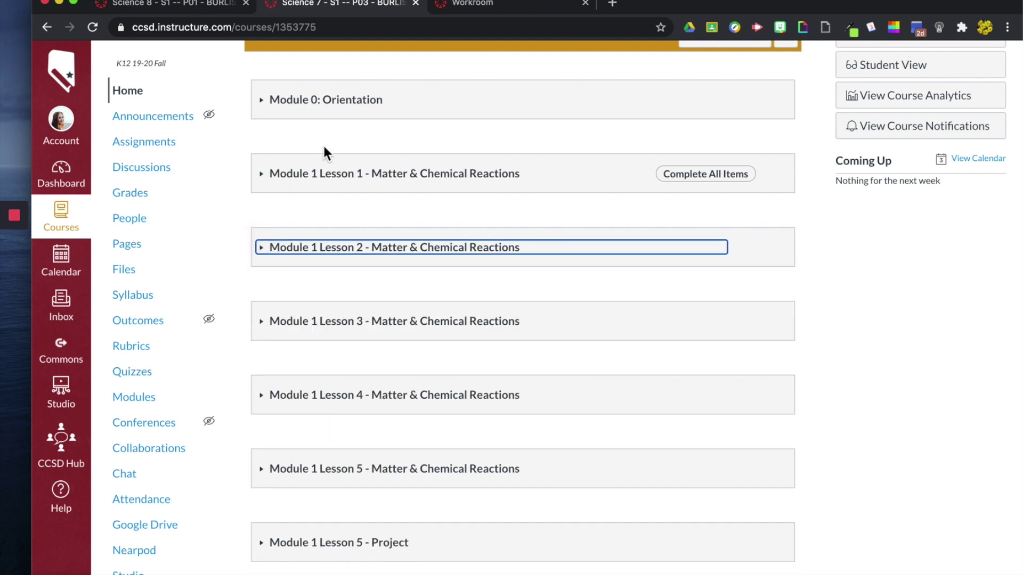
left_click(263, 179)
scroll(282, 267, "down", 3)
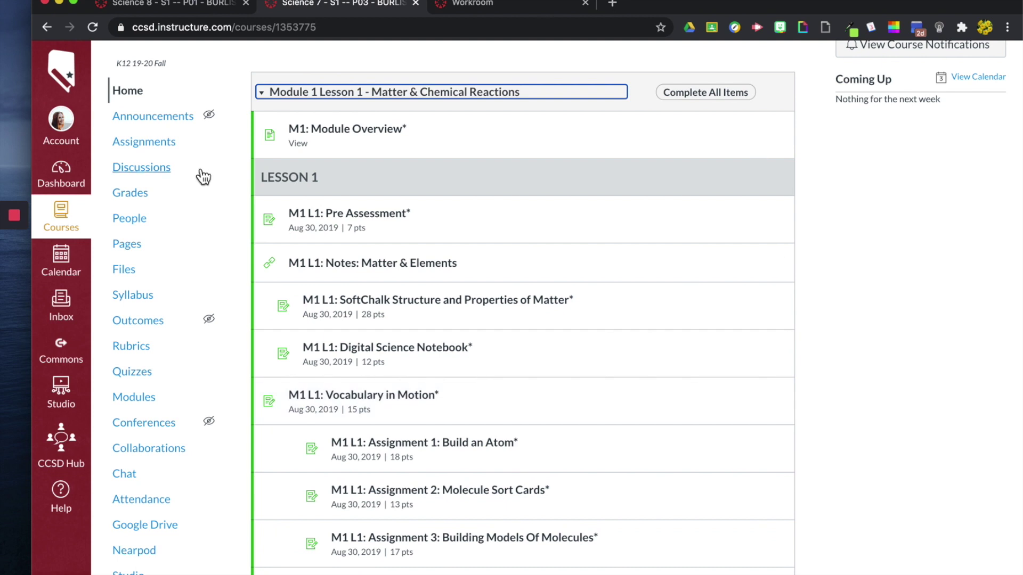
scroll(528, 443, "down", 1)
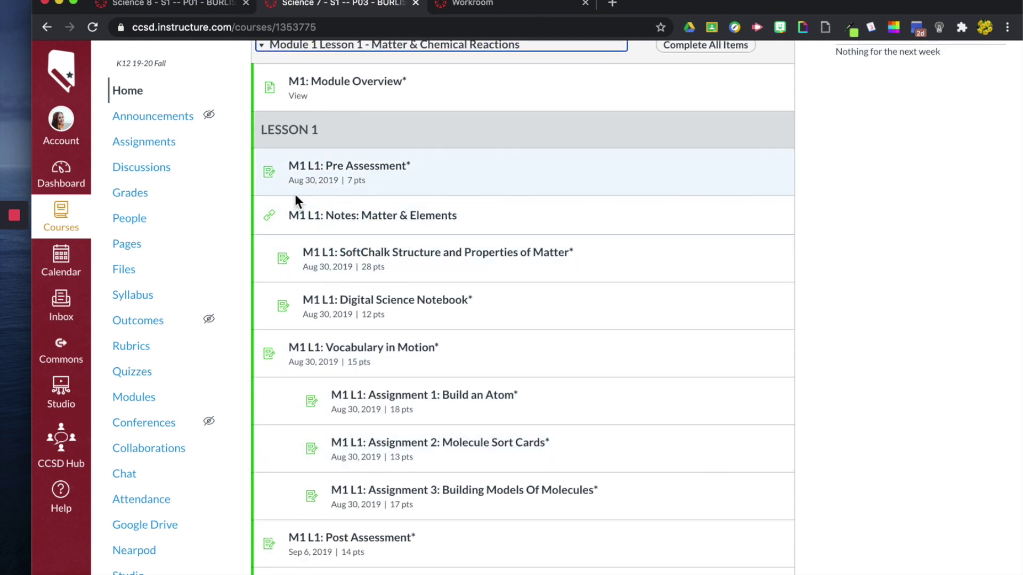
scroll(269, 107, "up", 1)
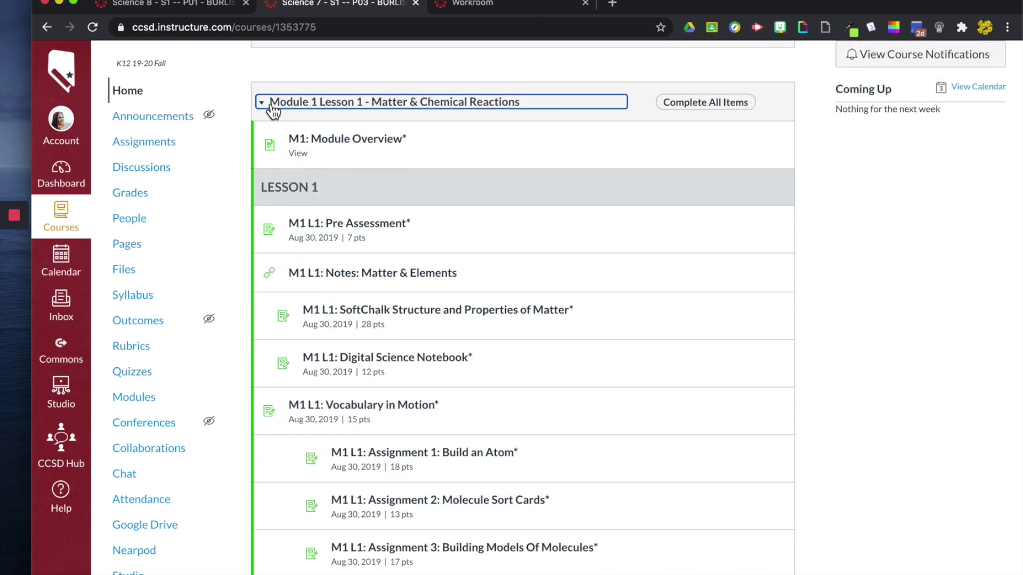
scroll(443, 317, "down", 1)
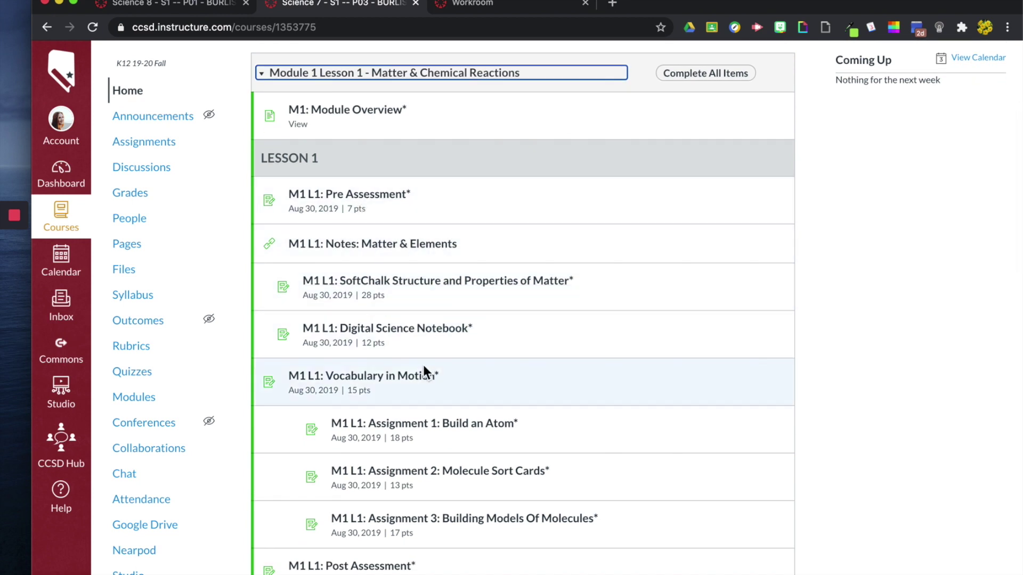
scroll(384, 497, "down", 3)
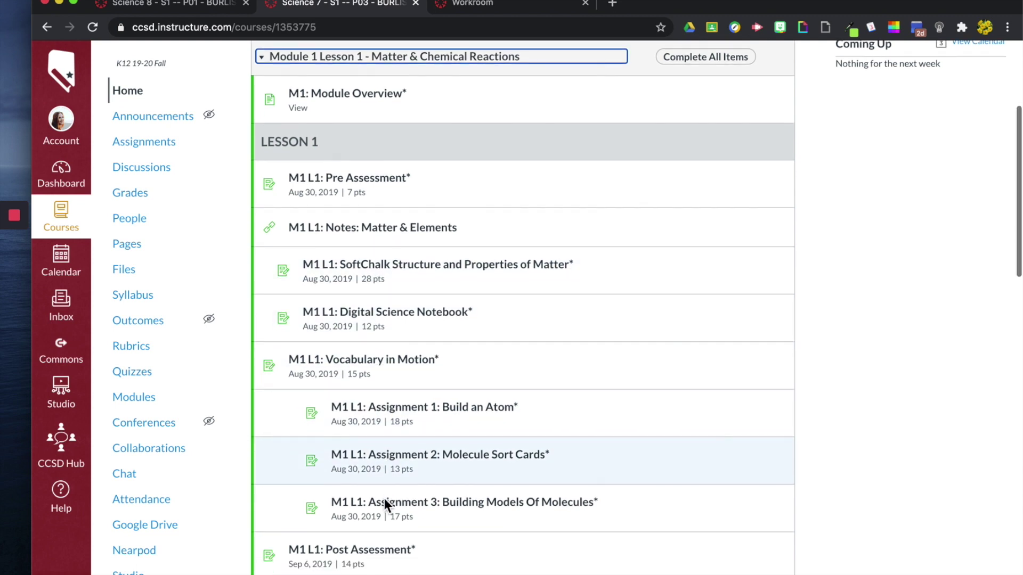
scroll(350, 299, "up", 5)
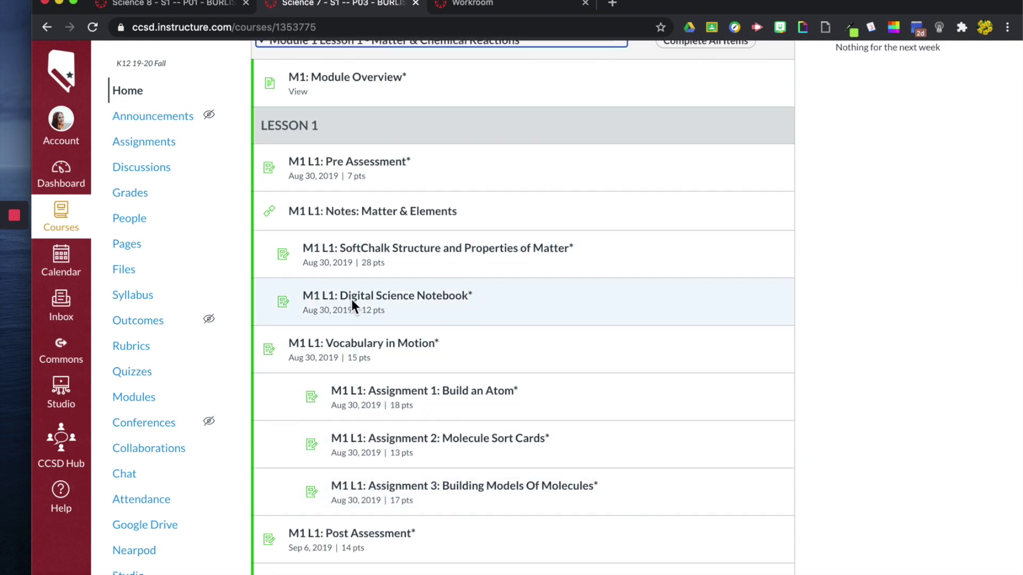
left_click(341, 143)
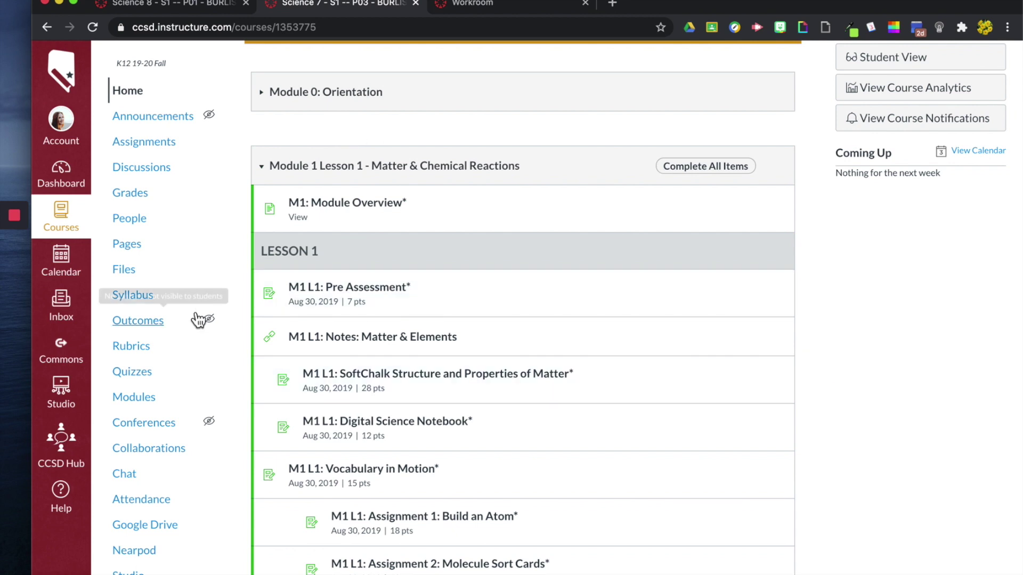
Switch to the Workroom course's Modules page showing an empty Module 1.
mouse_move(14, 226)
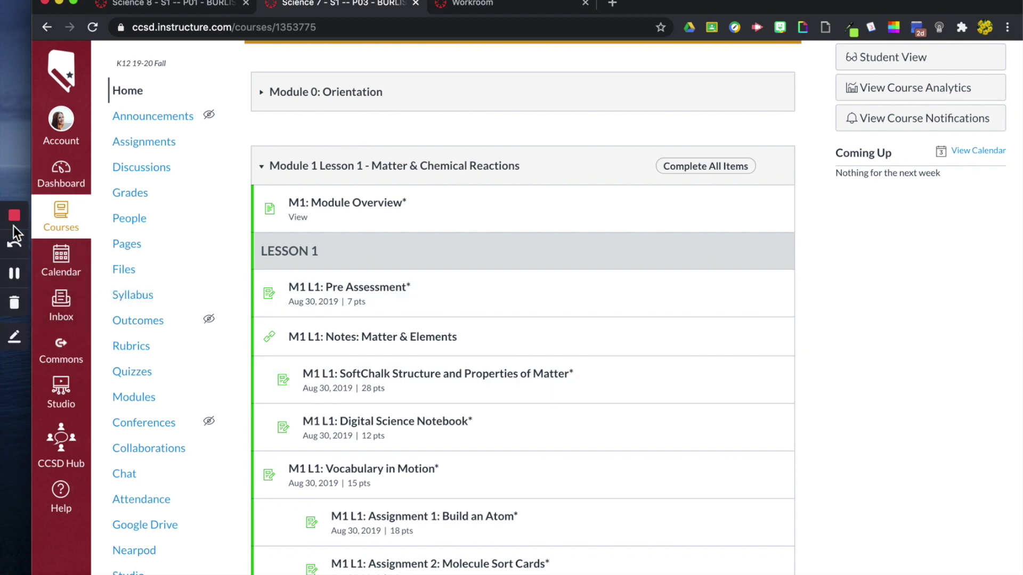
left_click(13, 273)
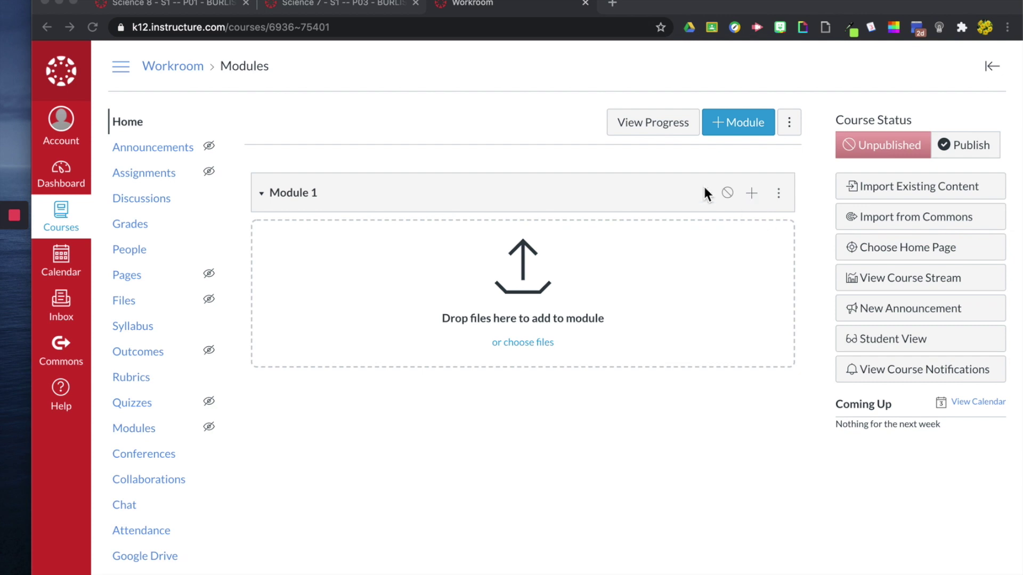
left_click(753, 194)
Add a new assignment named M1 - Assignment 1 to Module 1.
left_click(753, 194)
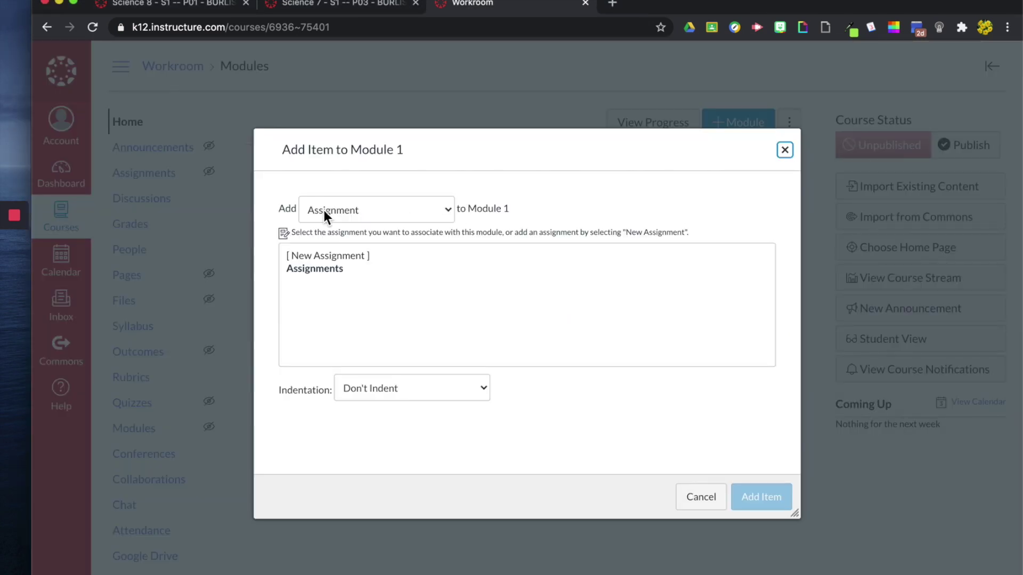
left_click(331, 256)
left_click(394, 393)
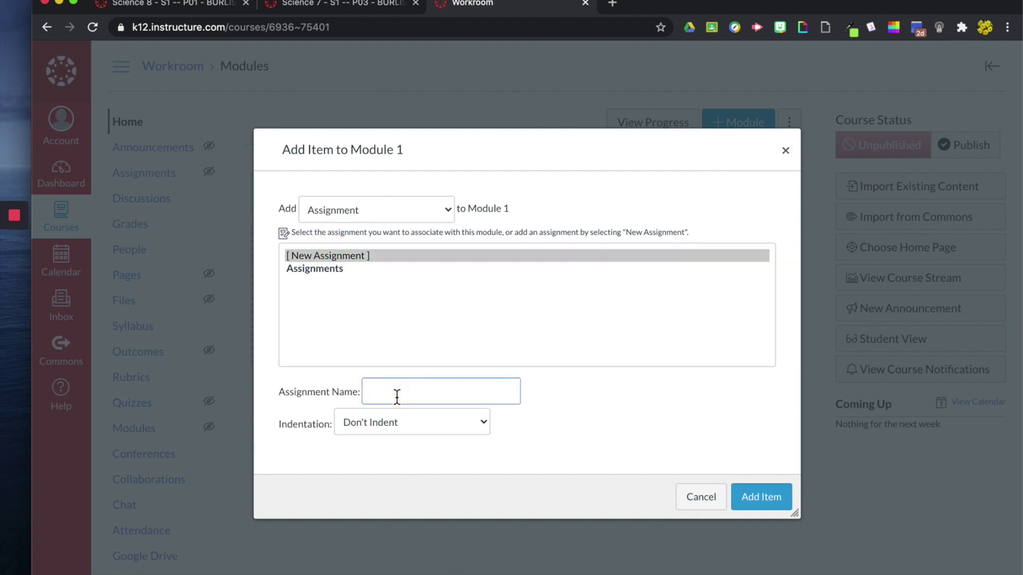
type("M")
type("1 - ASi")
type("signment")
type(" 1")
left_click(761, 506)
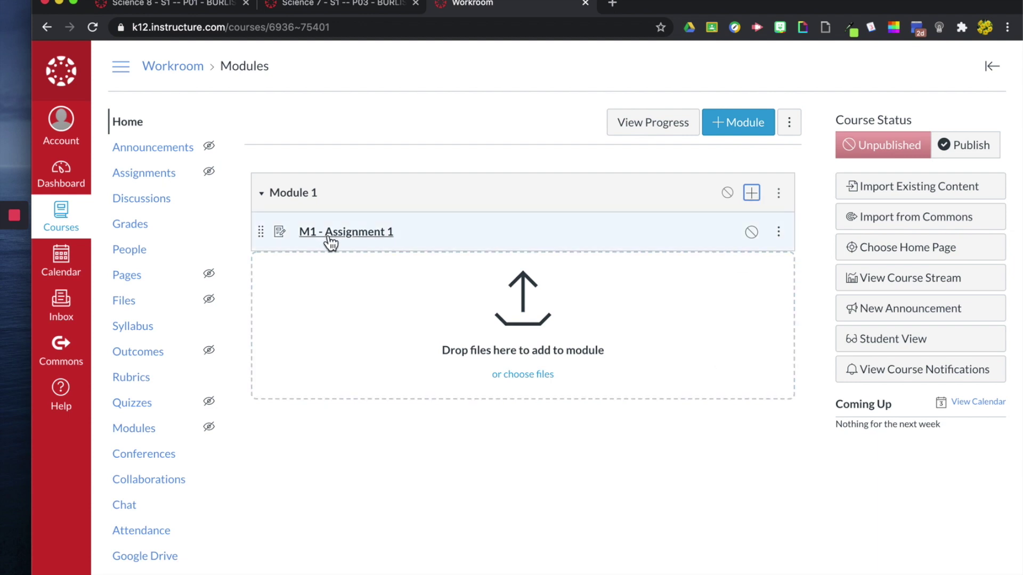
Add a new discussion topic named 'M1 - Discussion' to Module 1.
left_click(755, 195)
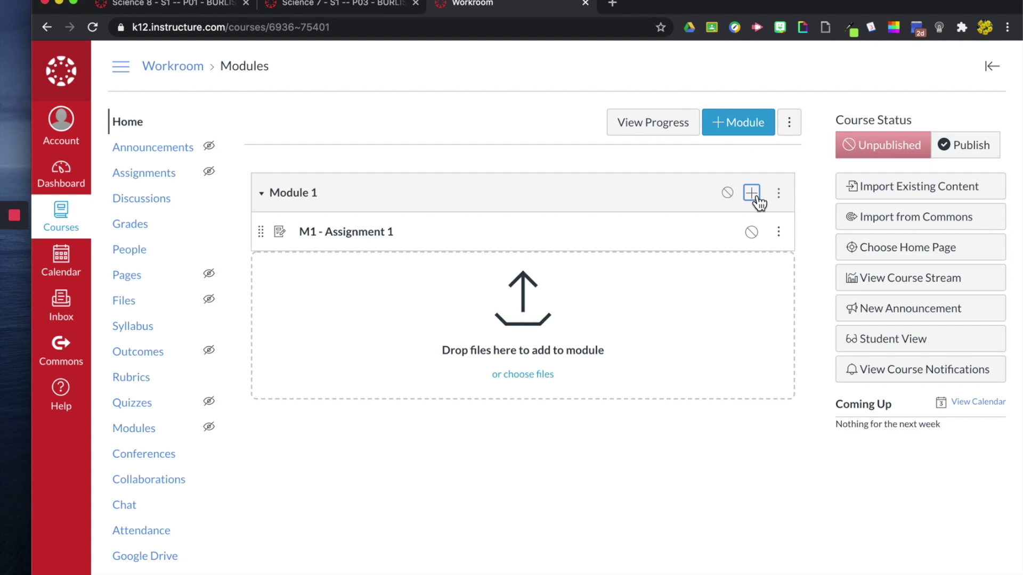
left_click(755, 195)
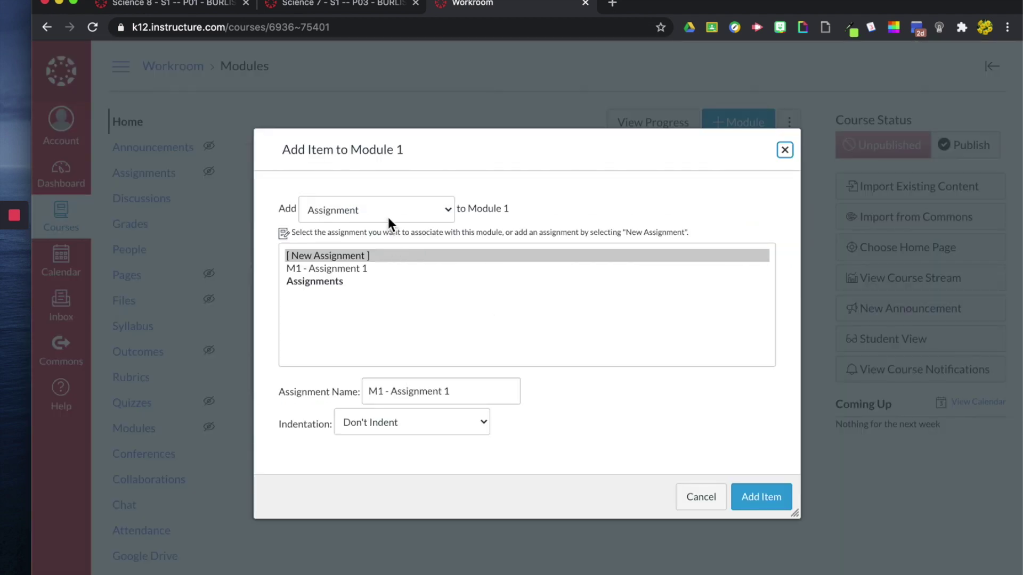
left_click(388, 218)
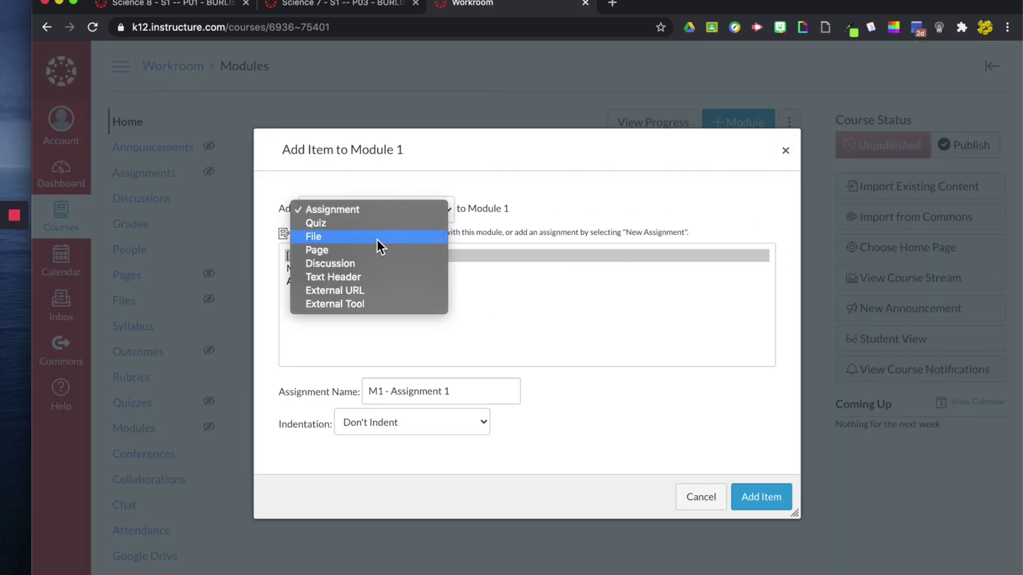
left_click(366, 263)
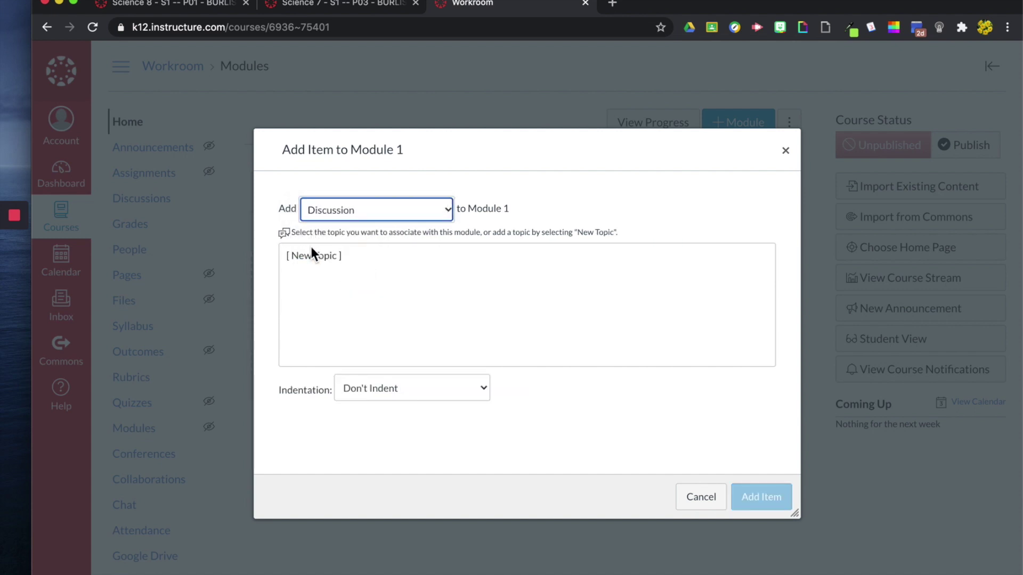
left_click(314, 255)
left_click(360, 392)
type("M")
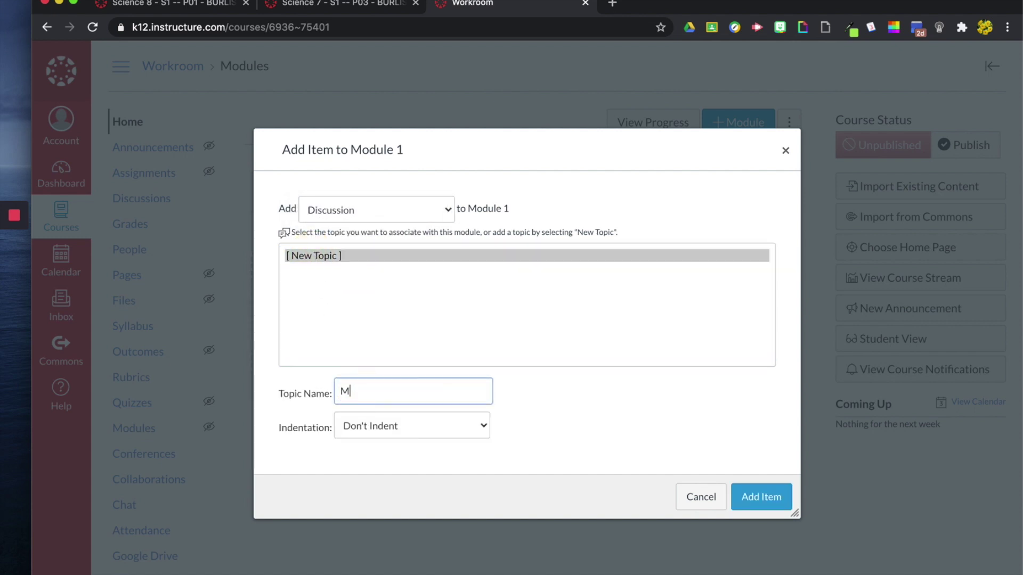
type("1 - Discussion")
key("Return")
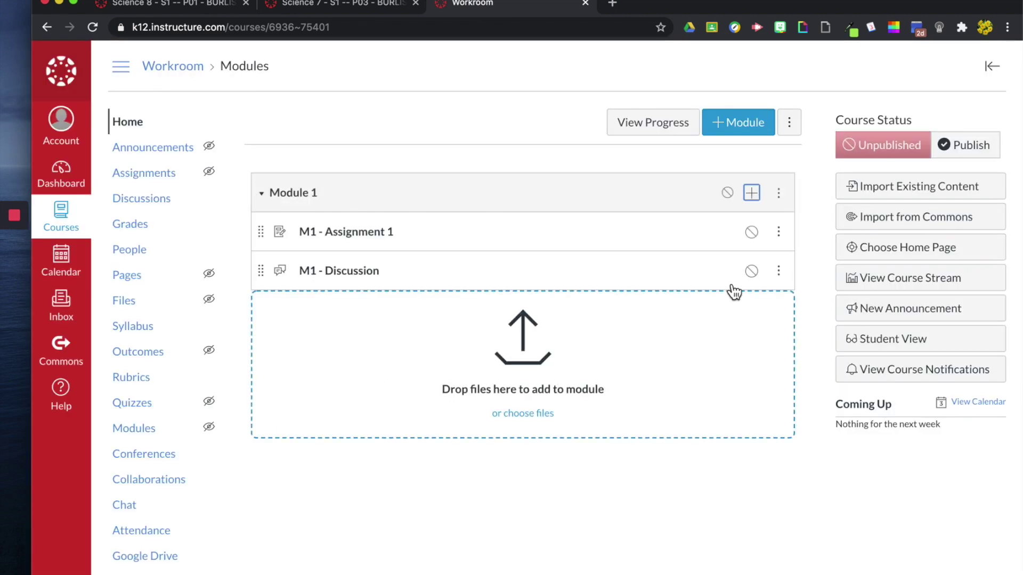
Retitle the discussion item to 'M1 - Discussion 1'.
left_click(780, 272)
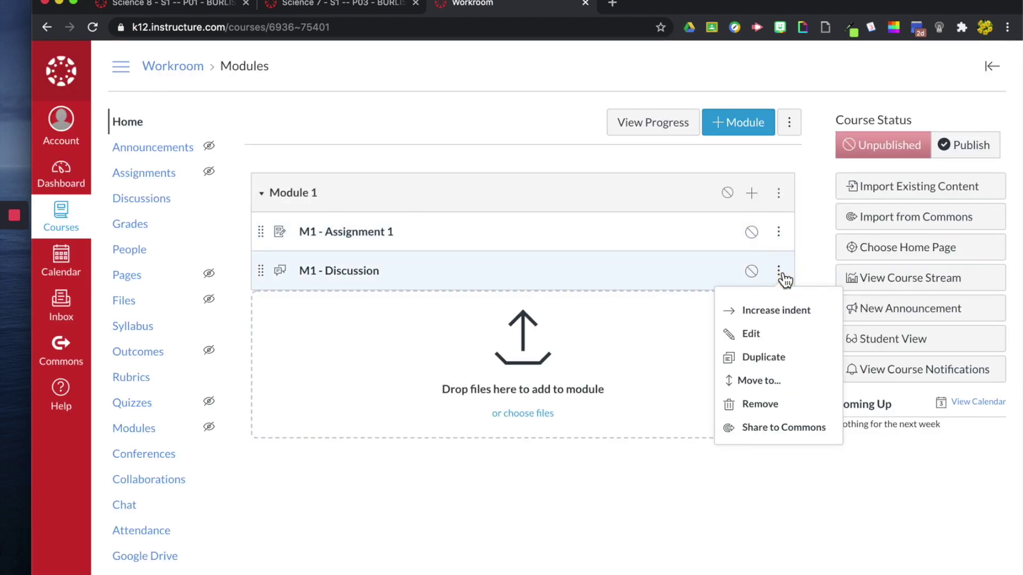
left_click(395, 278)
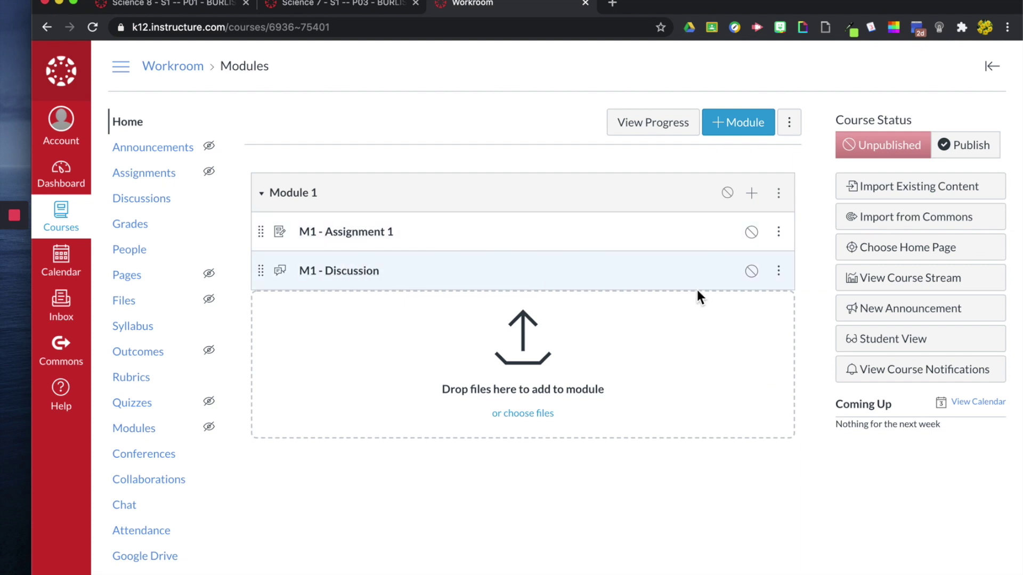
left_click(779, 271)
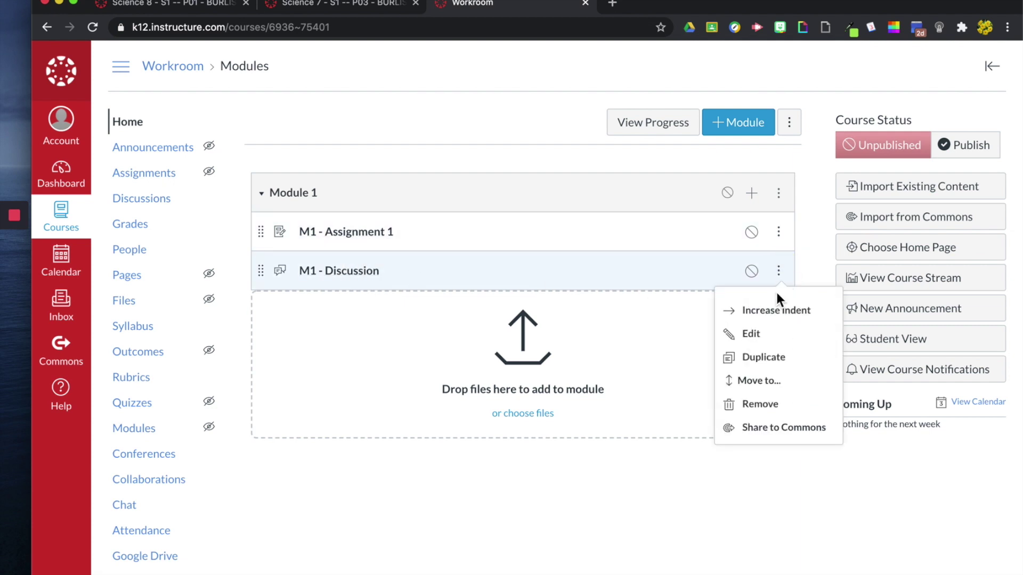
left_click(764, 335)
left_click(564, 308)
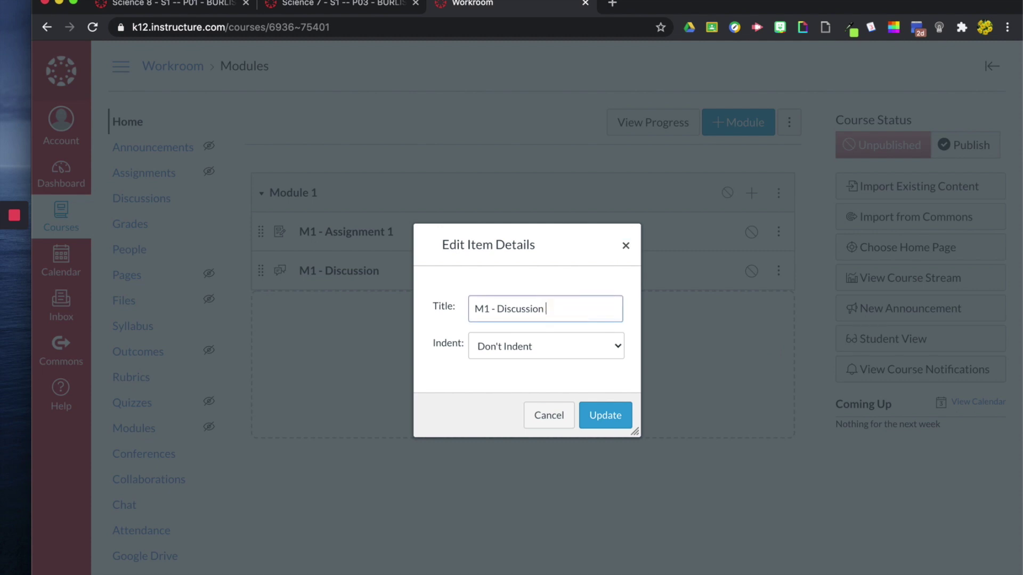
left_click(599, 421)
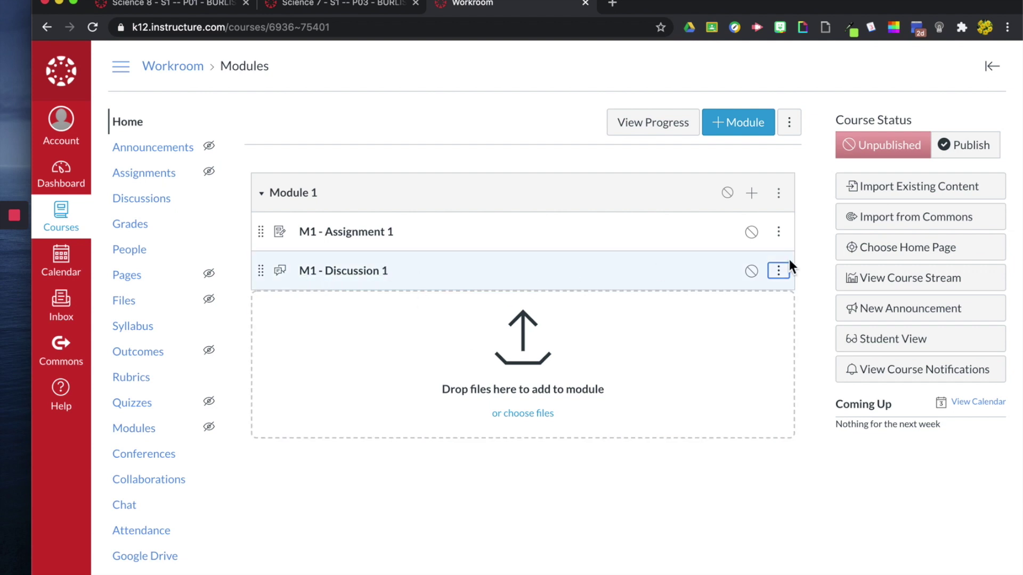
Duplicate M1 - Assignment 1, then remove the copy from the module.
left_click(780, 234)
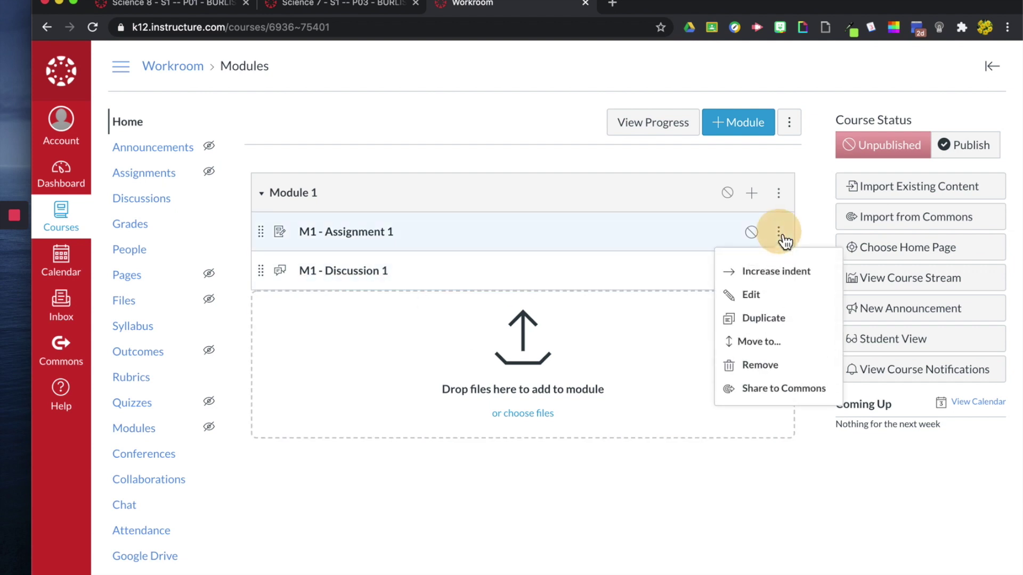
left_click(797, 324)
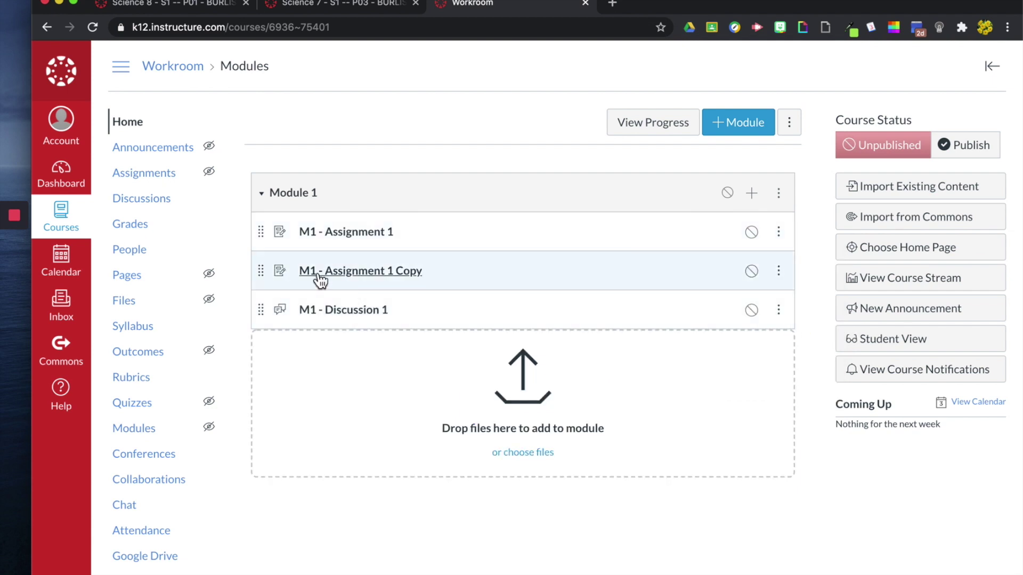
left_click(786, 277)
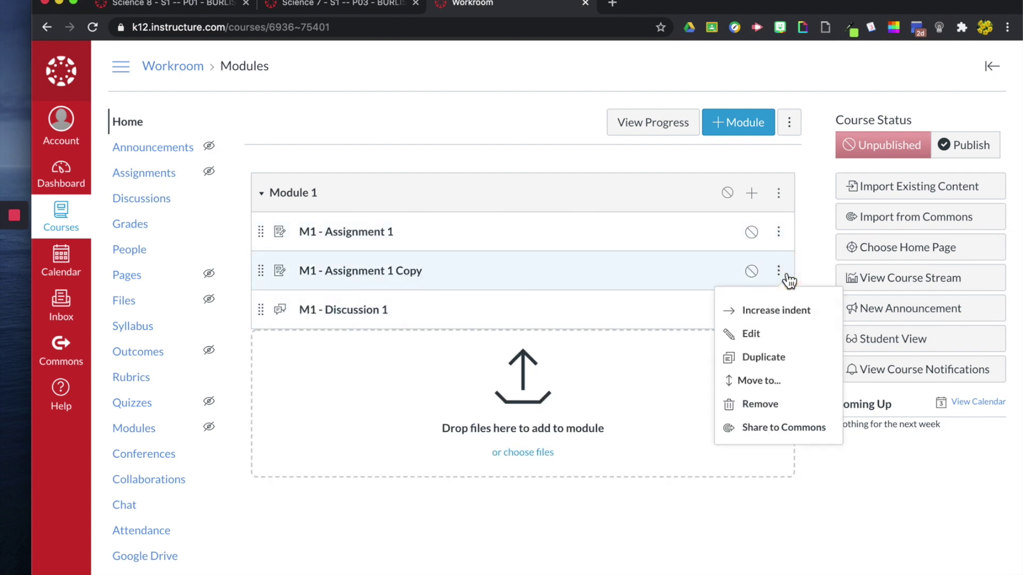
left_click(762, 404)
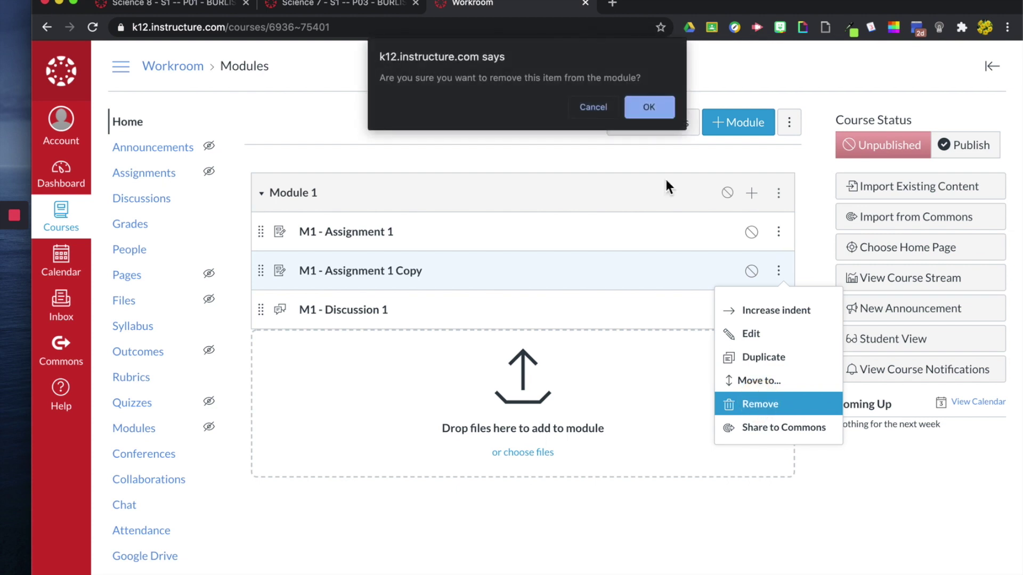
left_click(649, 106)
left_click(779, 233)
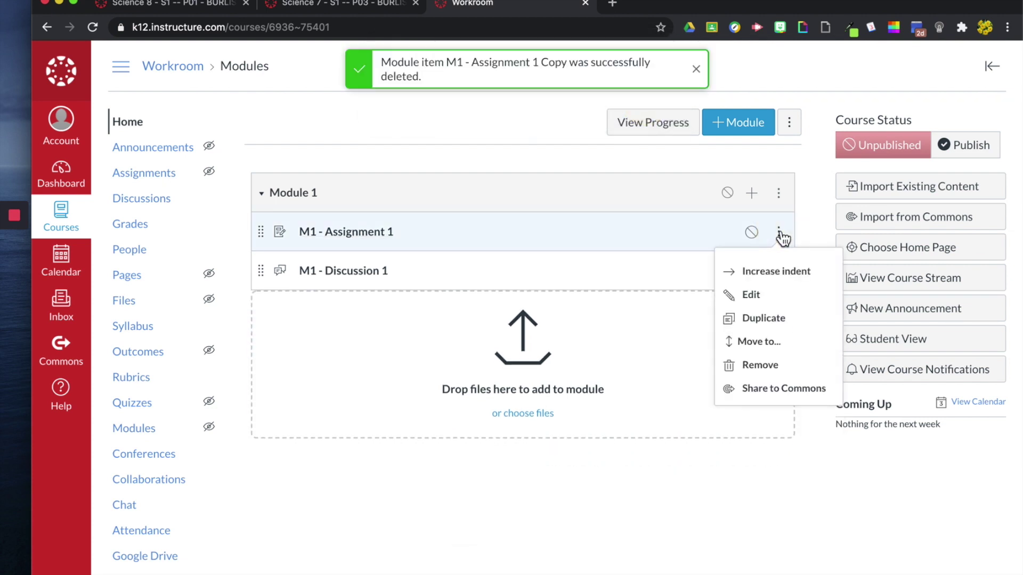
left_click(784, 286)
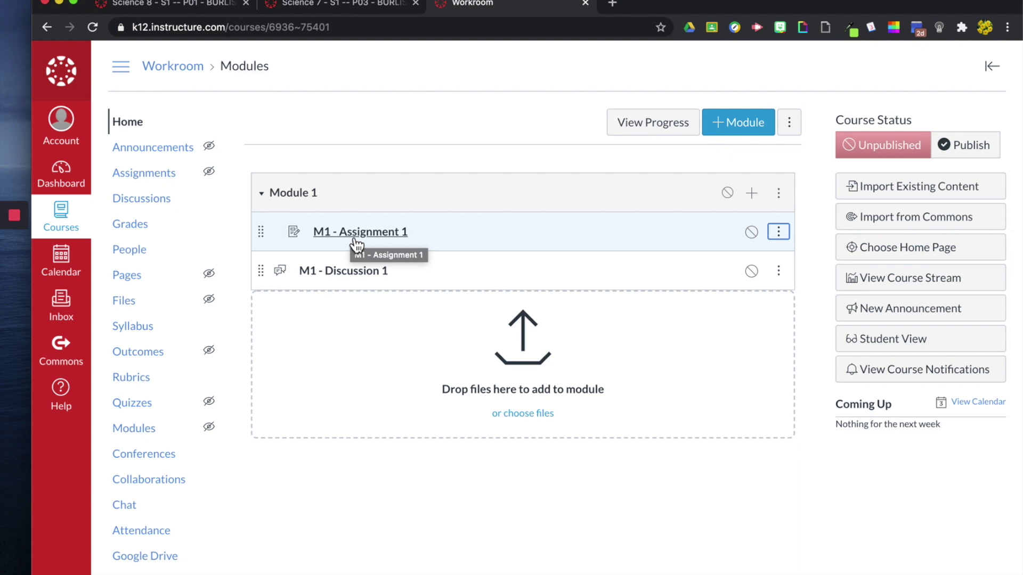
left_click(779, 231)
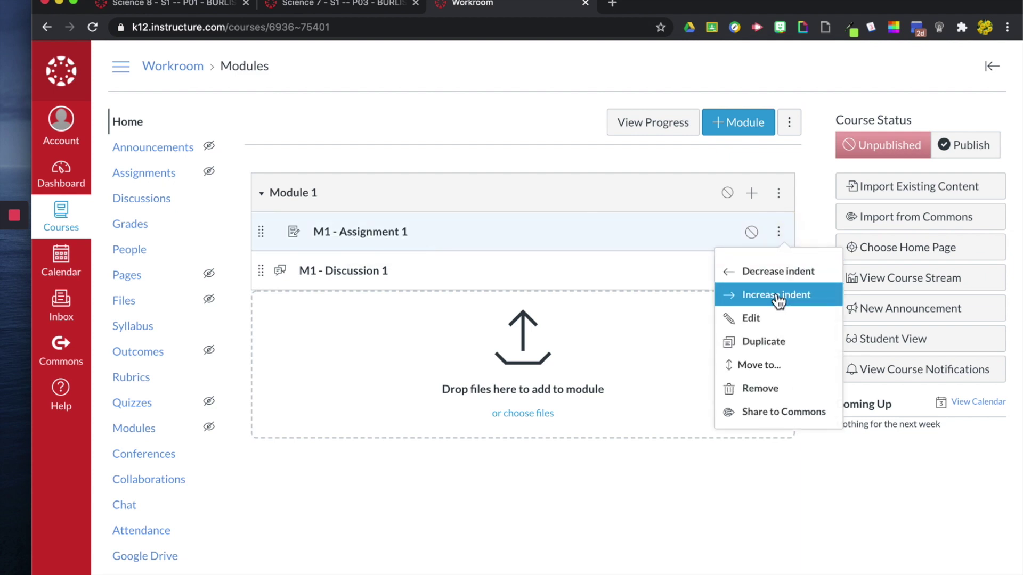
left_click(778, 297)
left_click(778, 233)
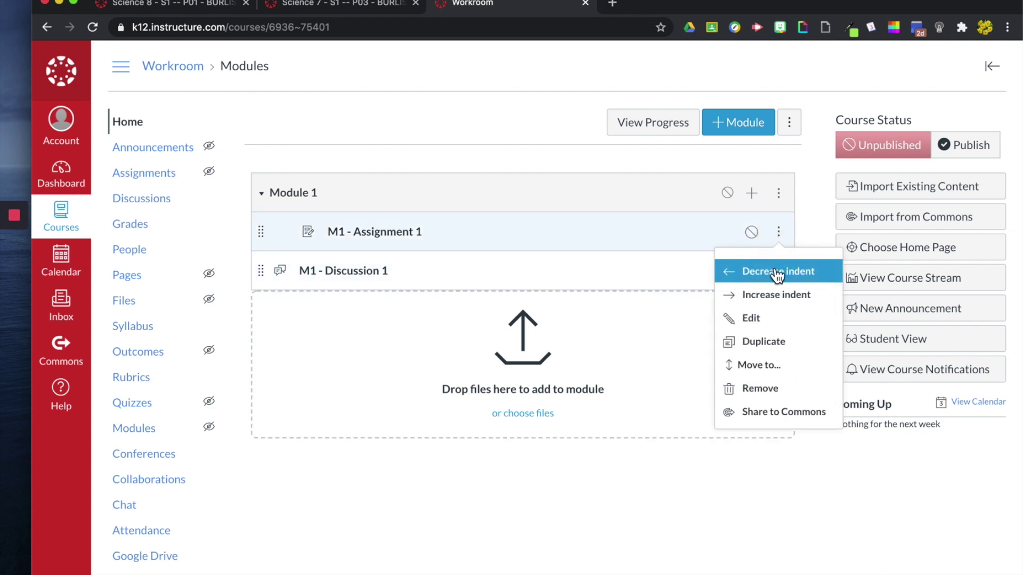
left_click(777, 273)
left_click(778, 232)
left_click(781, 272)
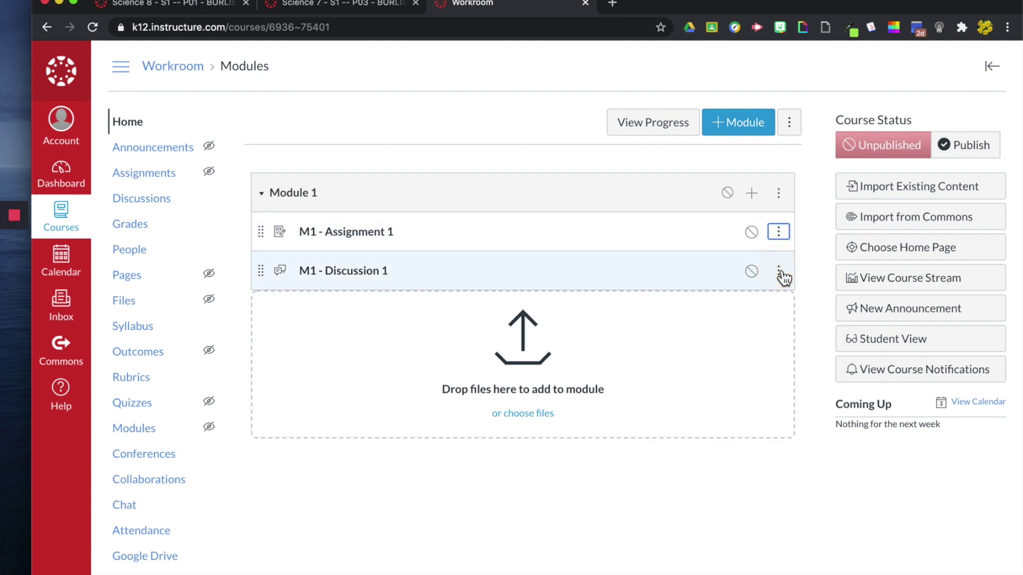
left_click(779, 232)
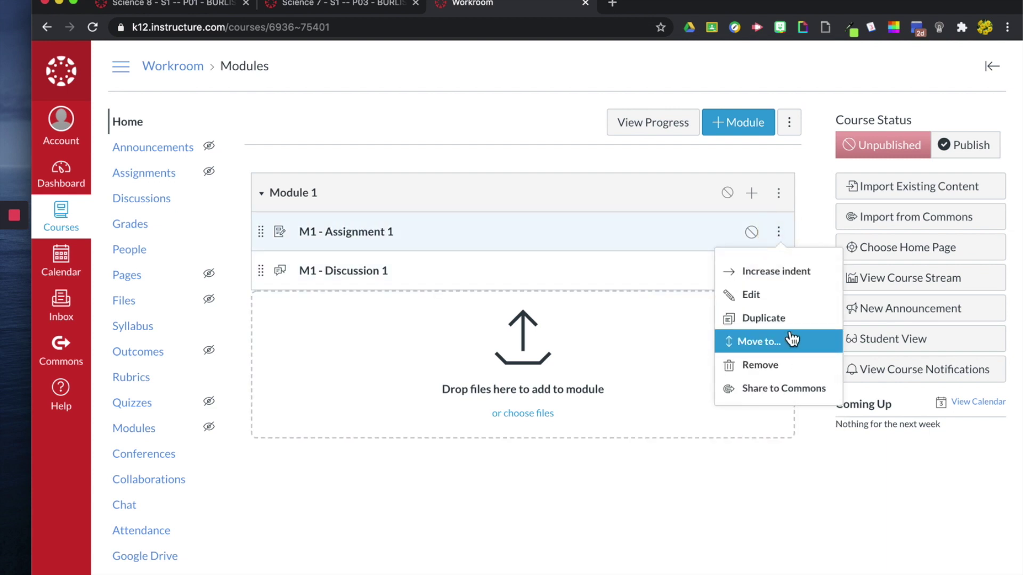
left_click(655, 277)
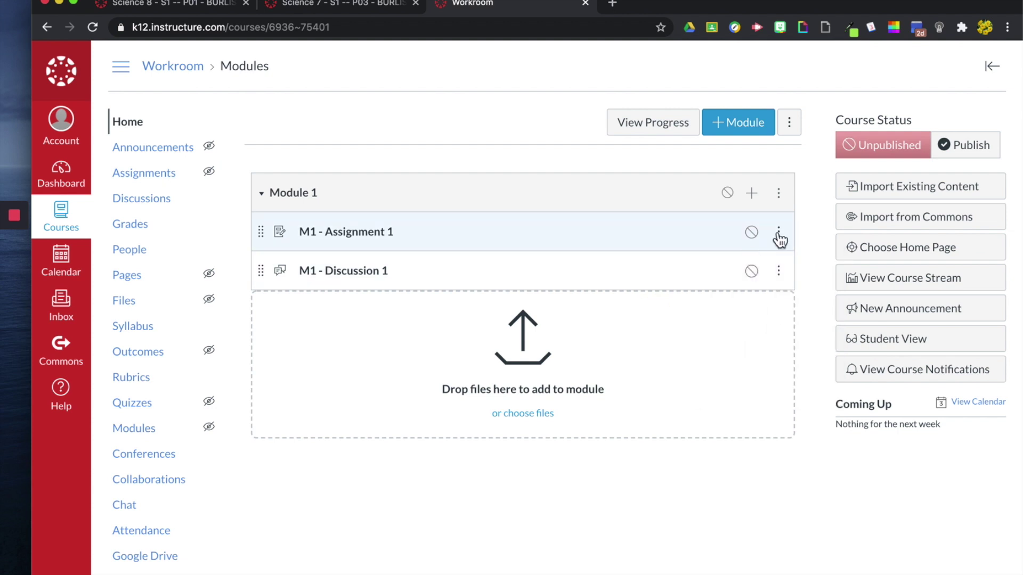
left_click(781, 233)
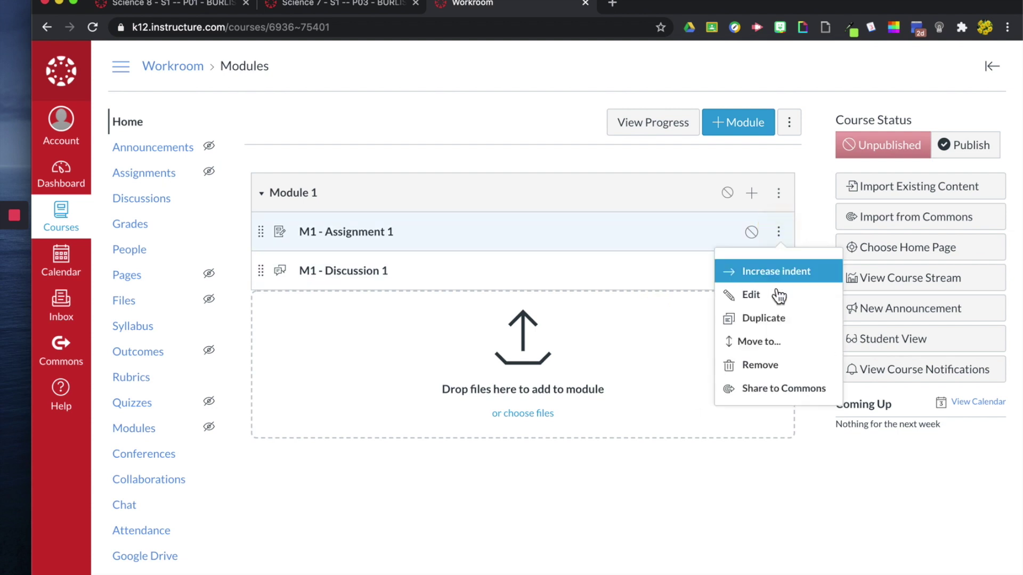
left_click(772, 347)
left_click(890, 135)
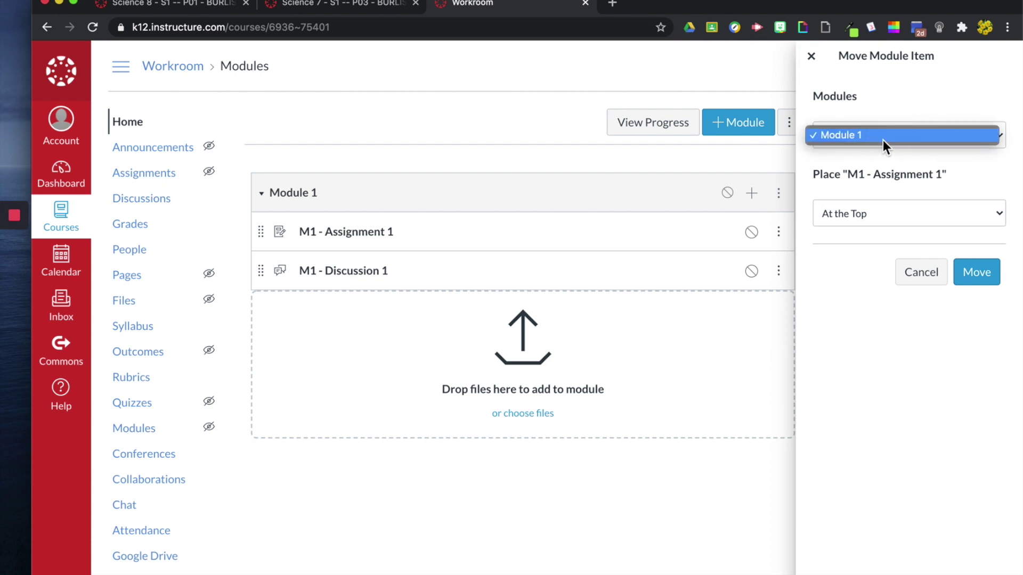
left_click(883, 139)
left_click(911, 266)
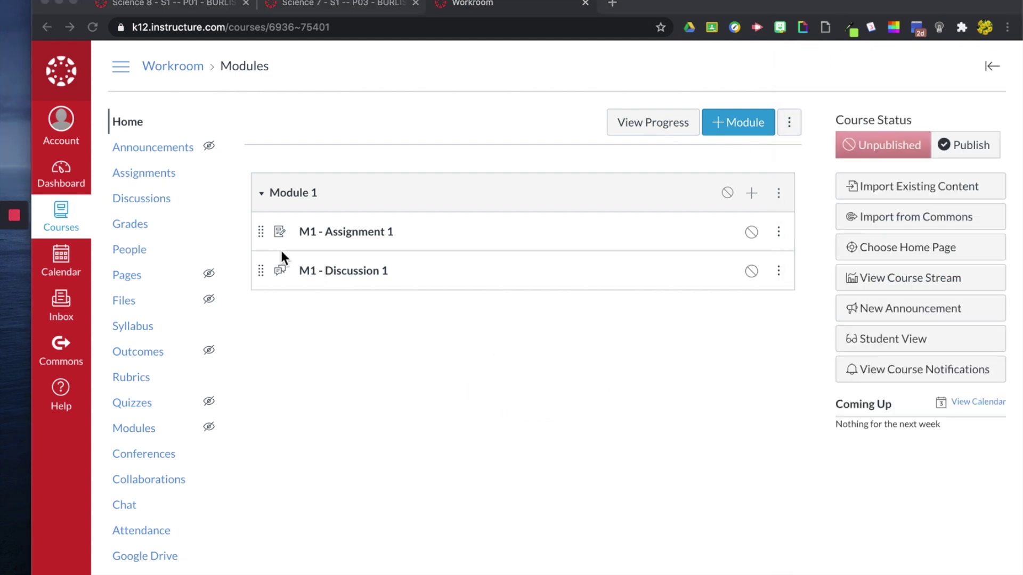
mouse_move(261, 232)
left_mouse_down()
mouse_move(259, 290)
mouse_move(261, 222)
left_mouse_up()
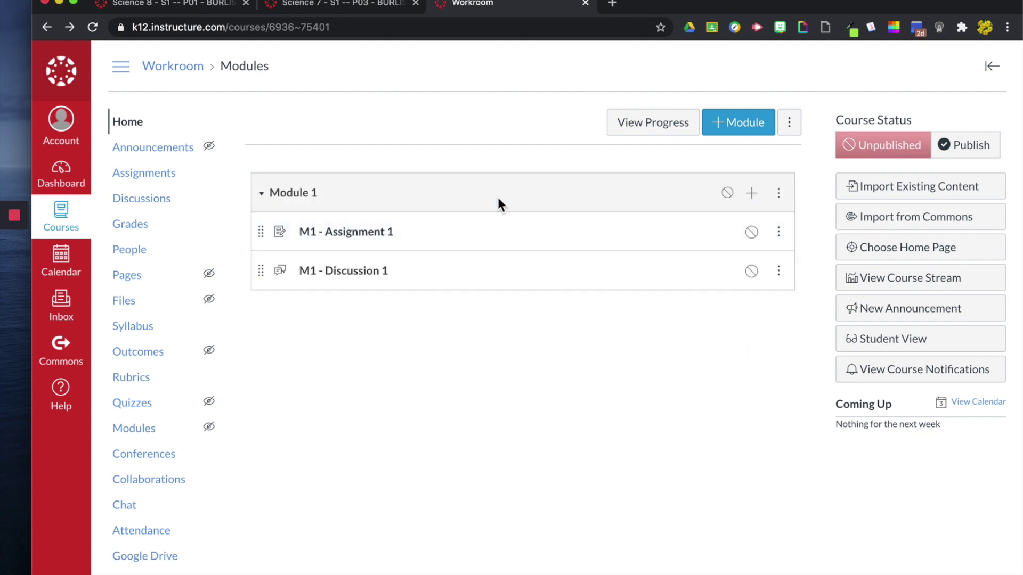
left_click(752, 199)
left_click(412, 210)
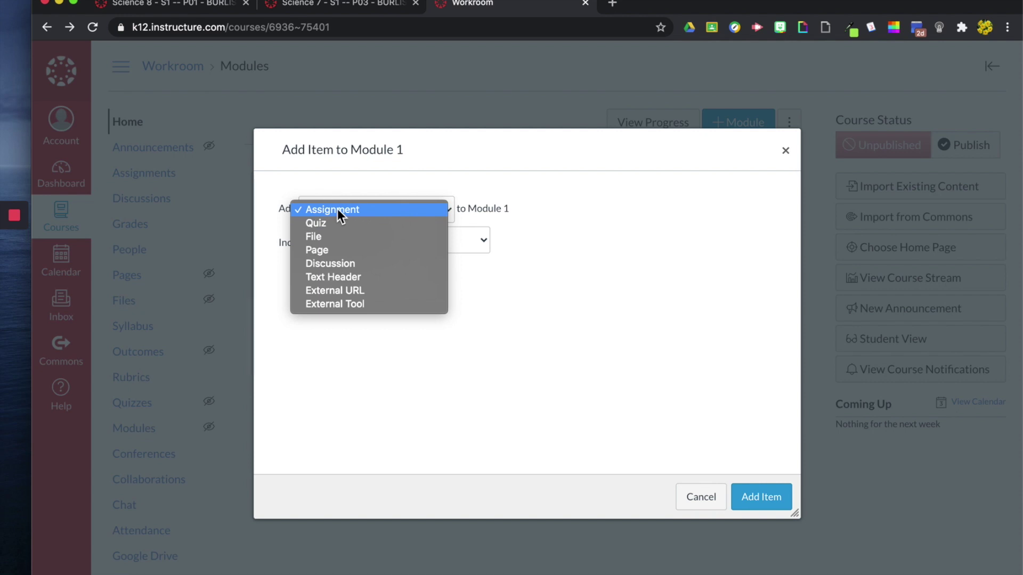
left_click(328, 235)
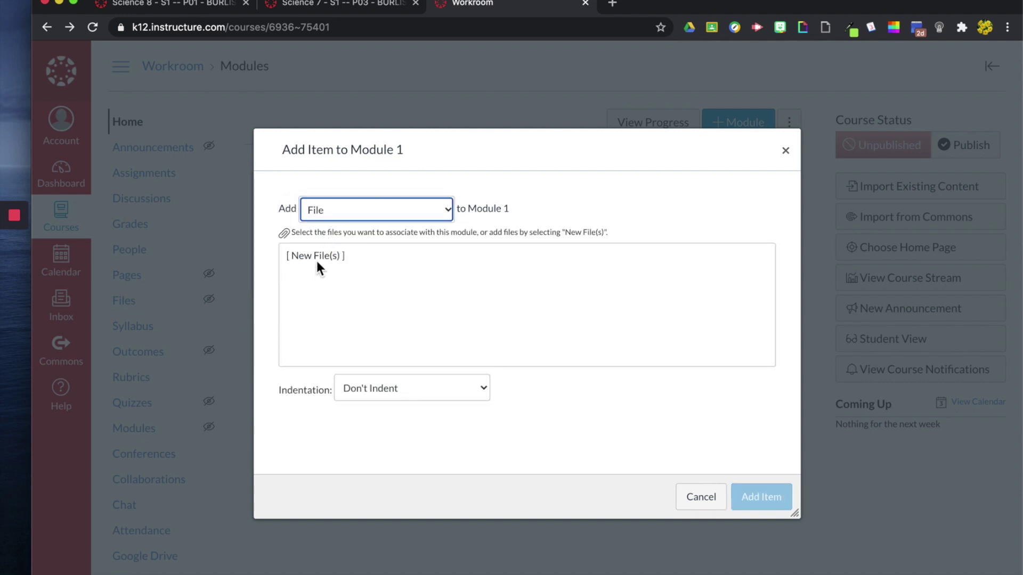
left_click(317, 258)
scroll(381, 382, "down", 1)
left_click(356, 341)
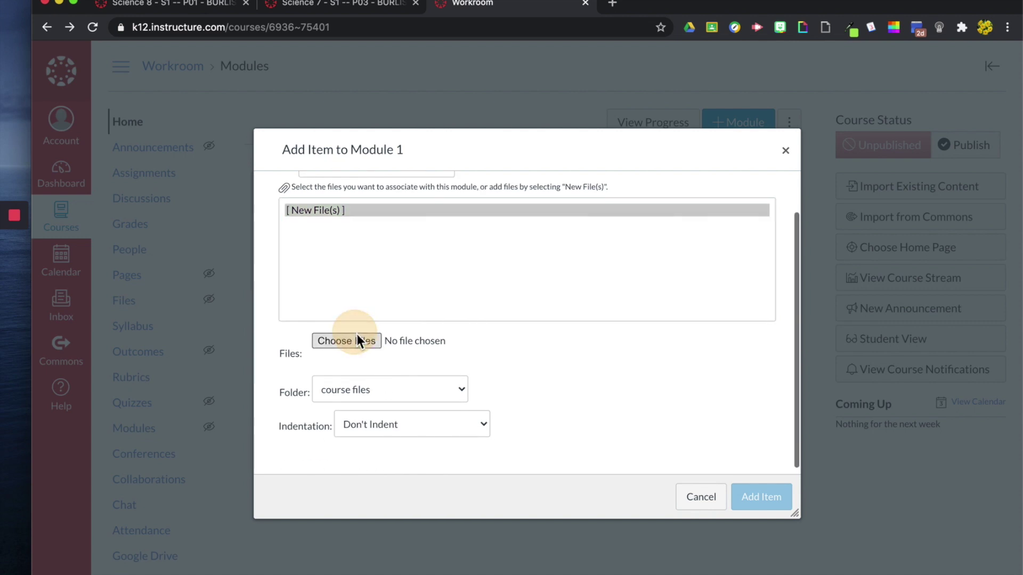
scroll(415, 182, "down", 1)
scroll(418, 189, "up", 1)
left_click(497, 104)
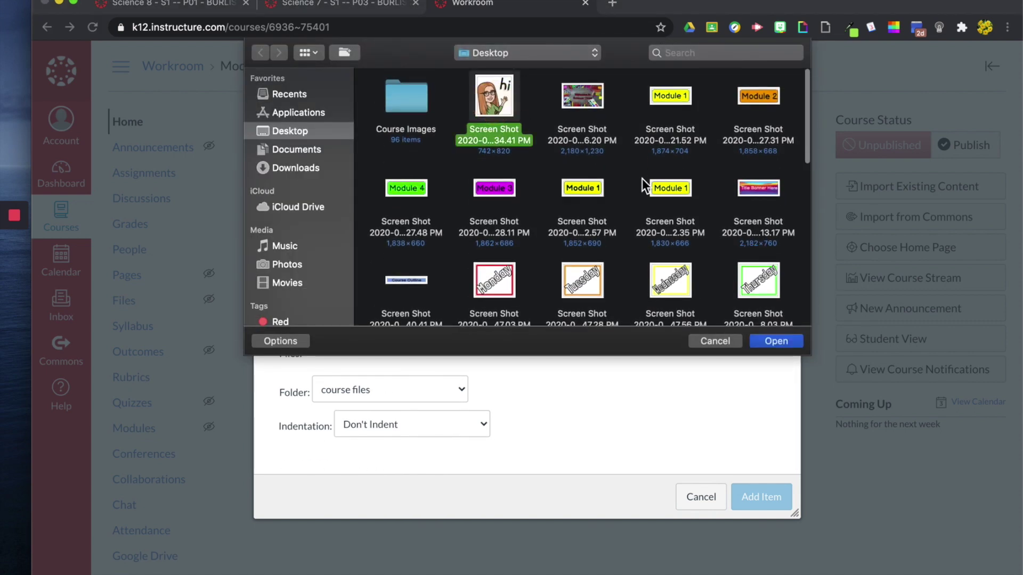
left_click(779, 341)
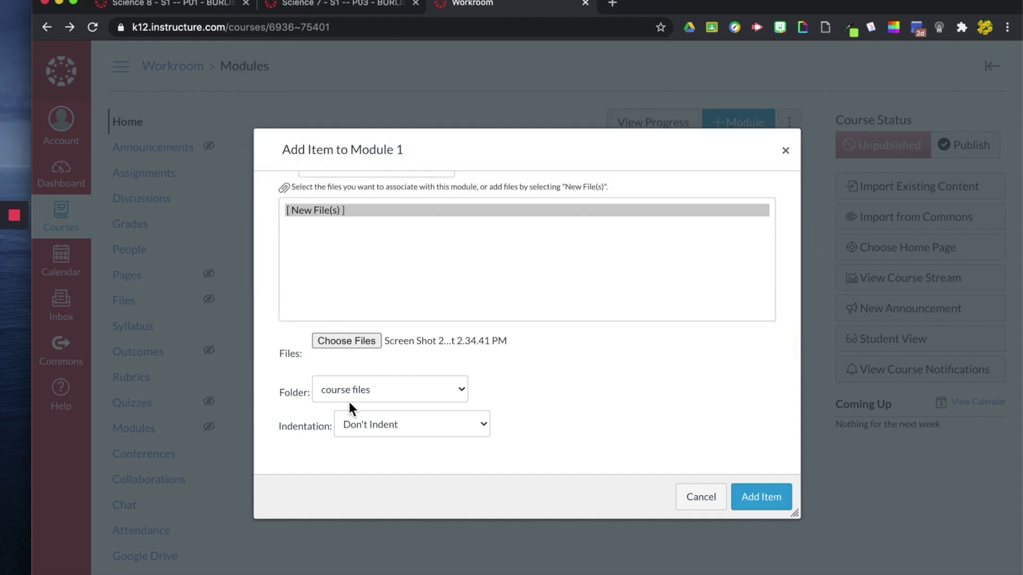
left_click(404, 395)
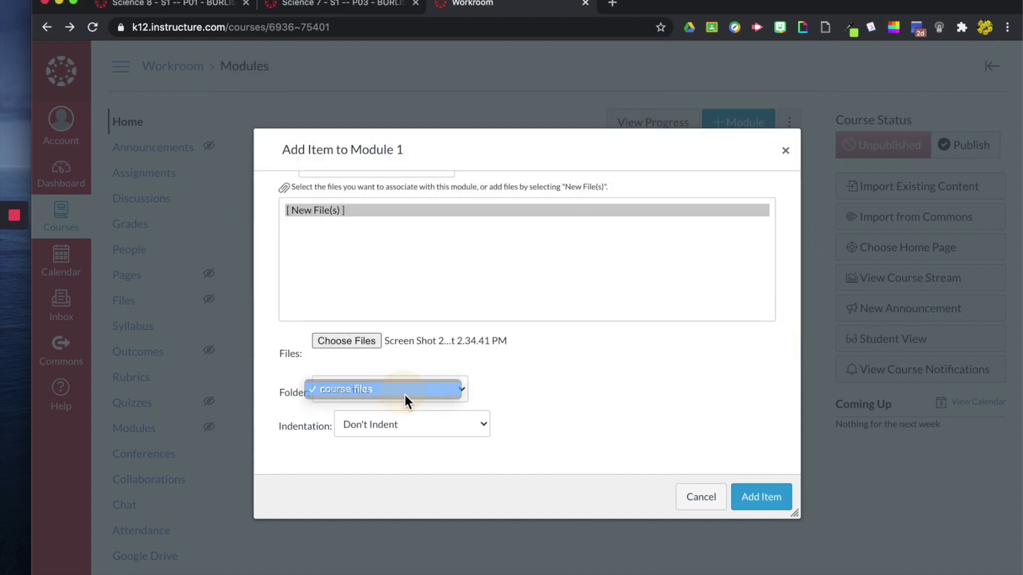
left_click(404, 390)
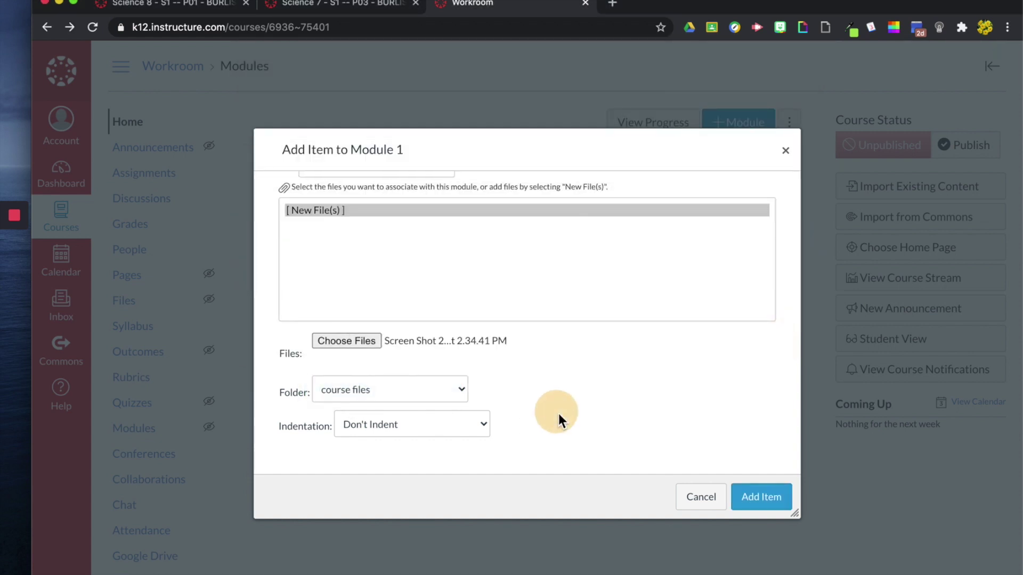
left_click(735, 495)
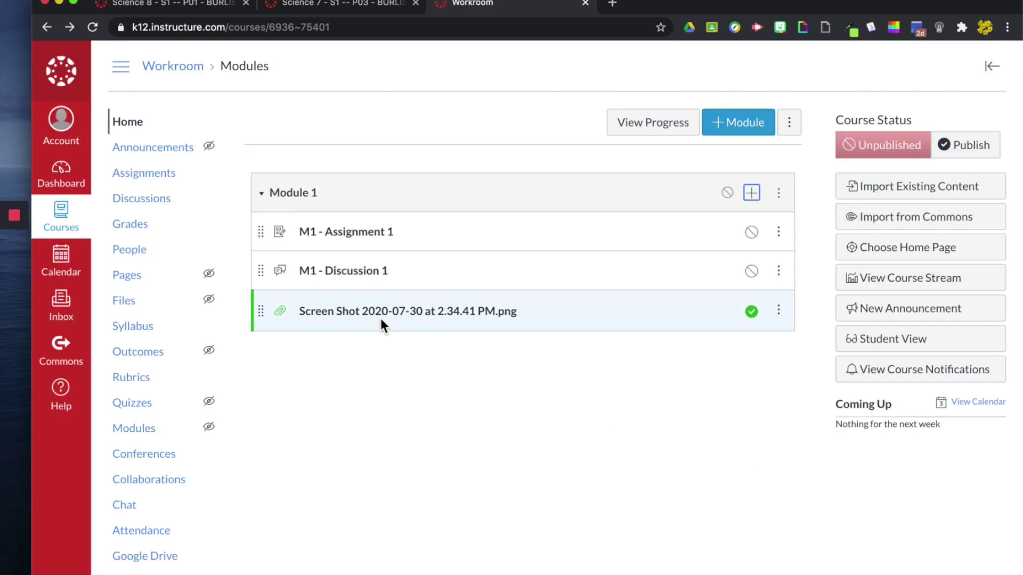
left_click(381, 318)
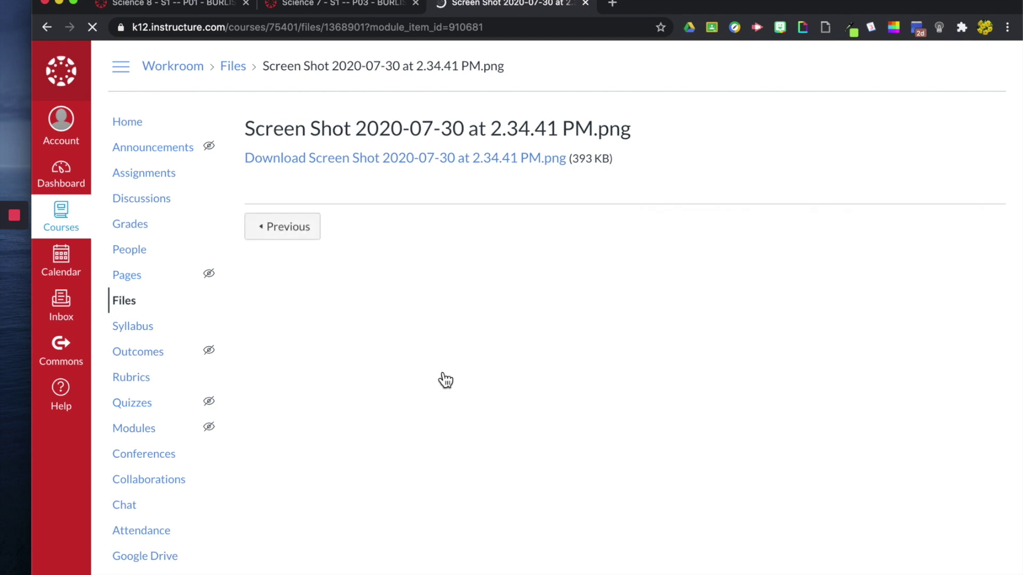
scroll(443, 379, "down", 4)
scroll(445, 380, "up", 4)
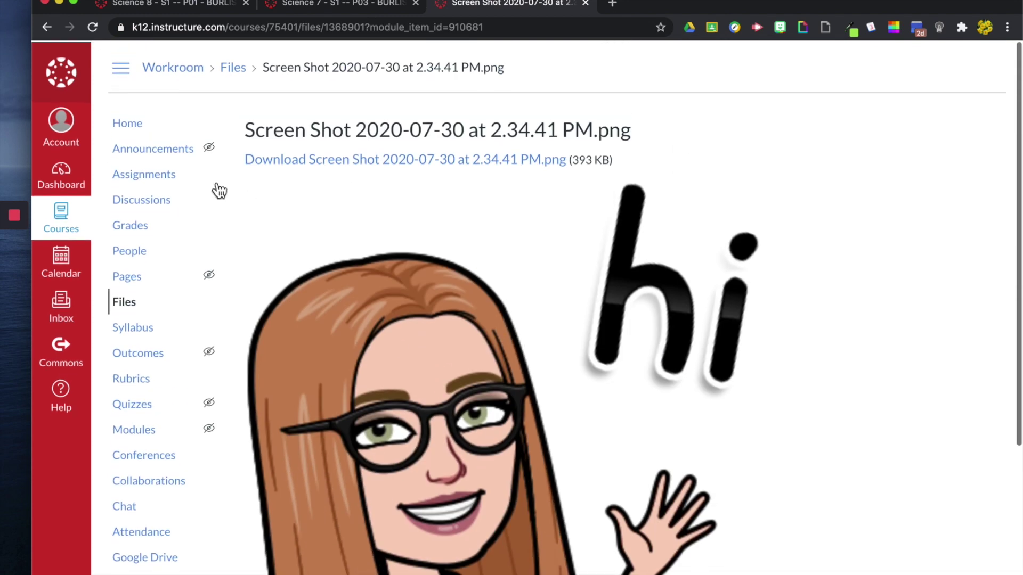
left_click(47, 27)
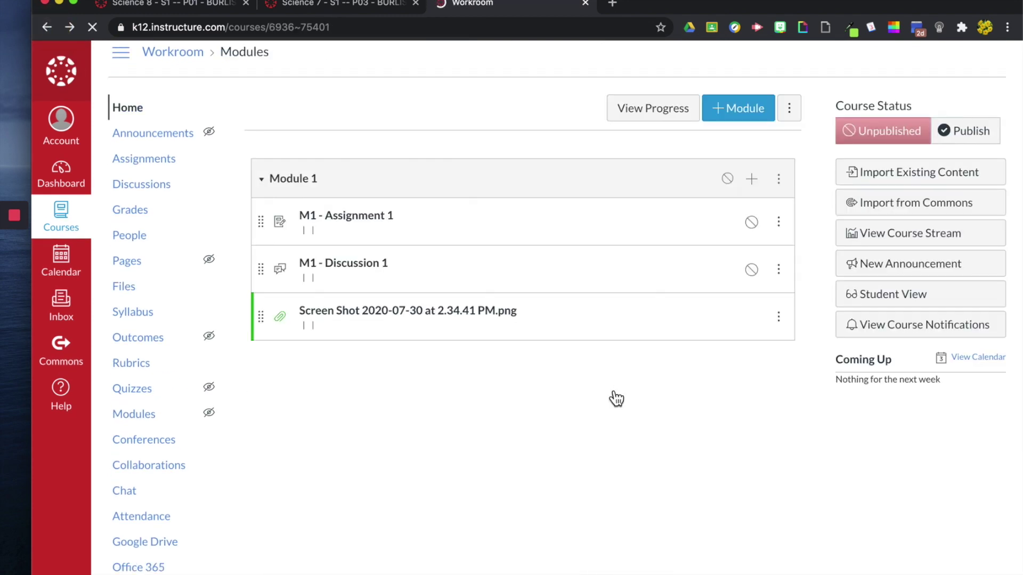
left_click(779, 298)
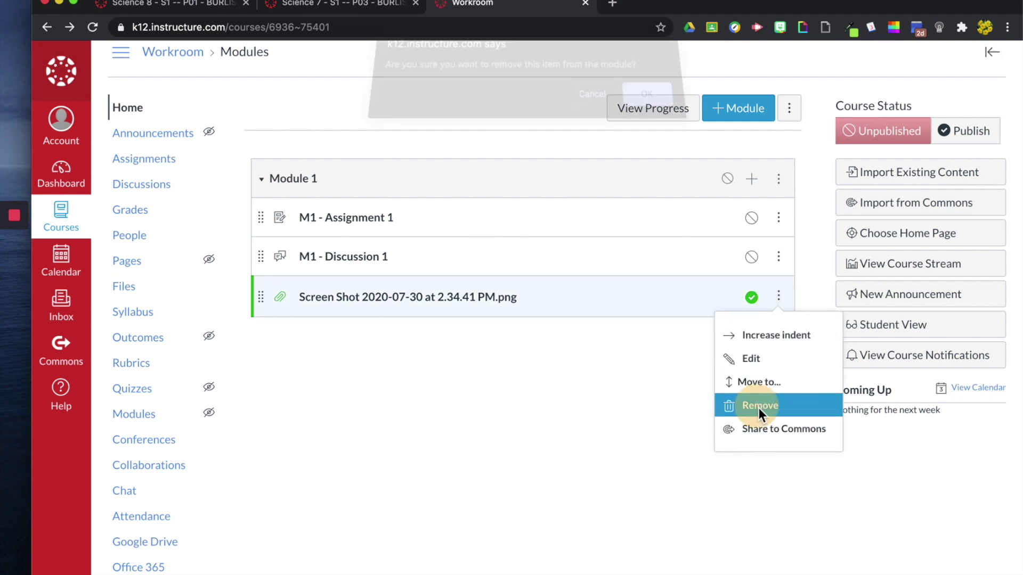
left_click(759, 406)
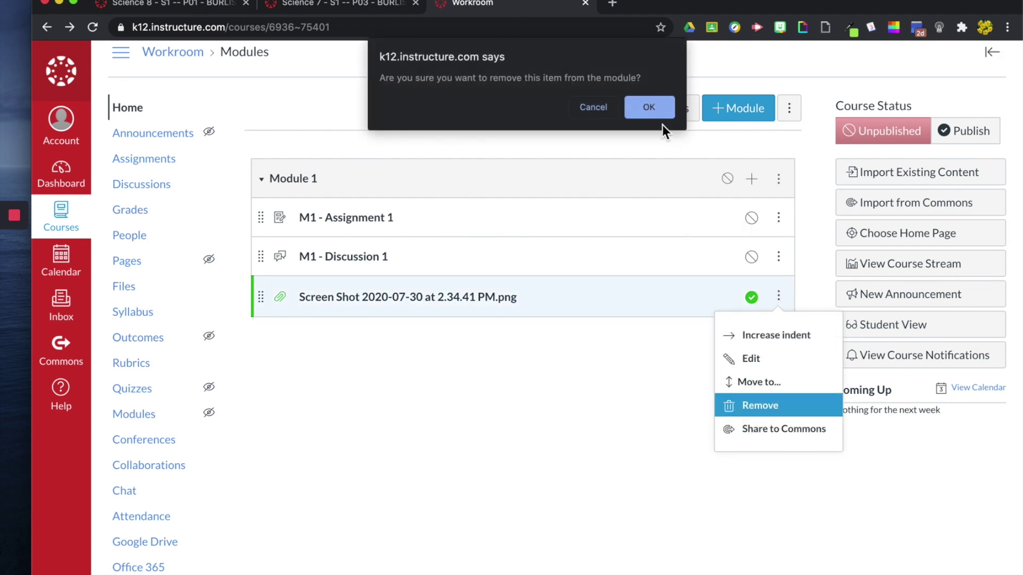
left_click(657, 112)
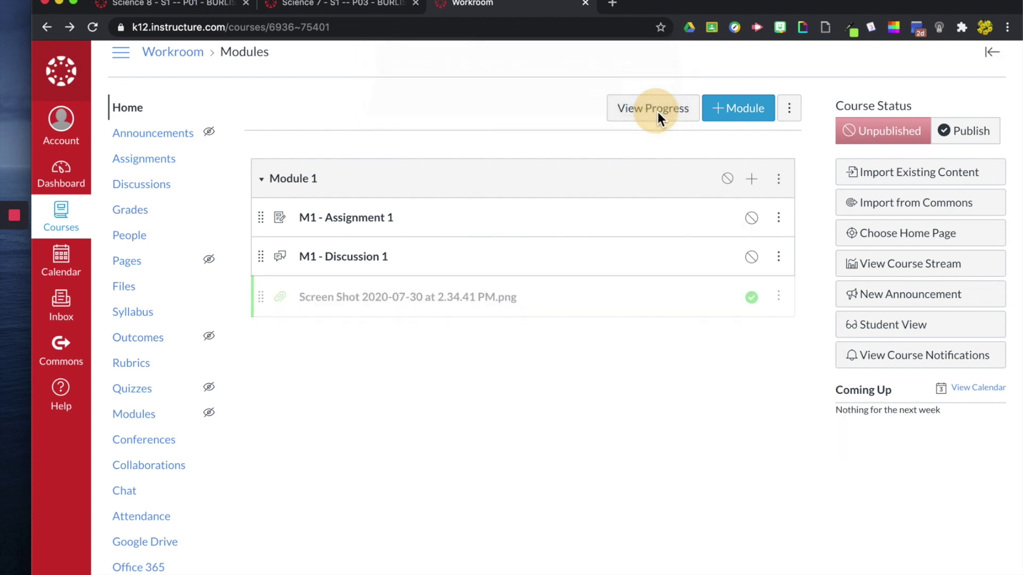
left_click(752, 179)
Add a text header reading 'Lesson 1' to Module 1.
left_click(362, 206)
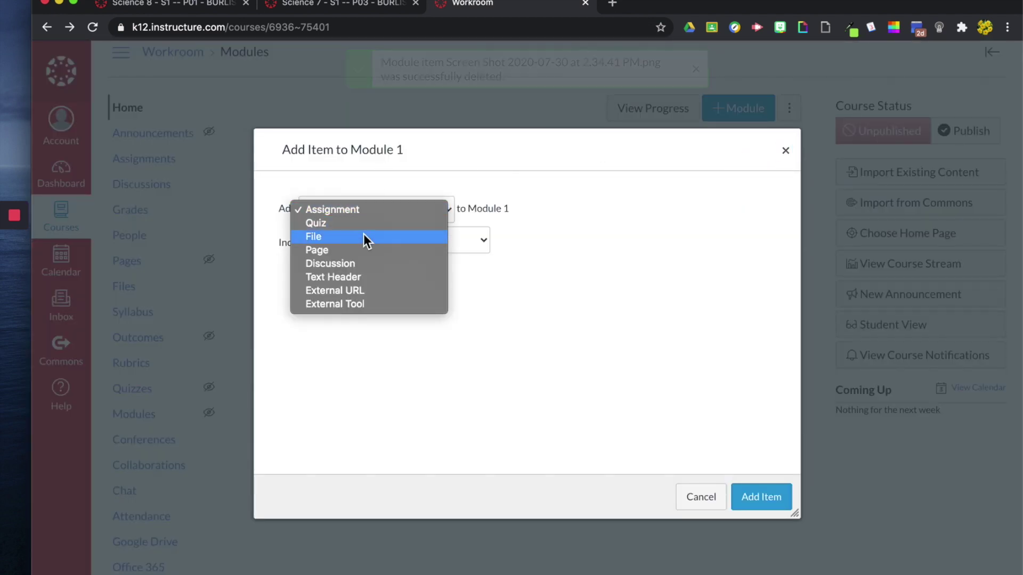
left_click(365, 277)
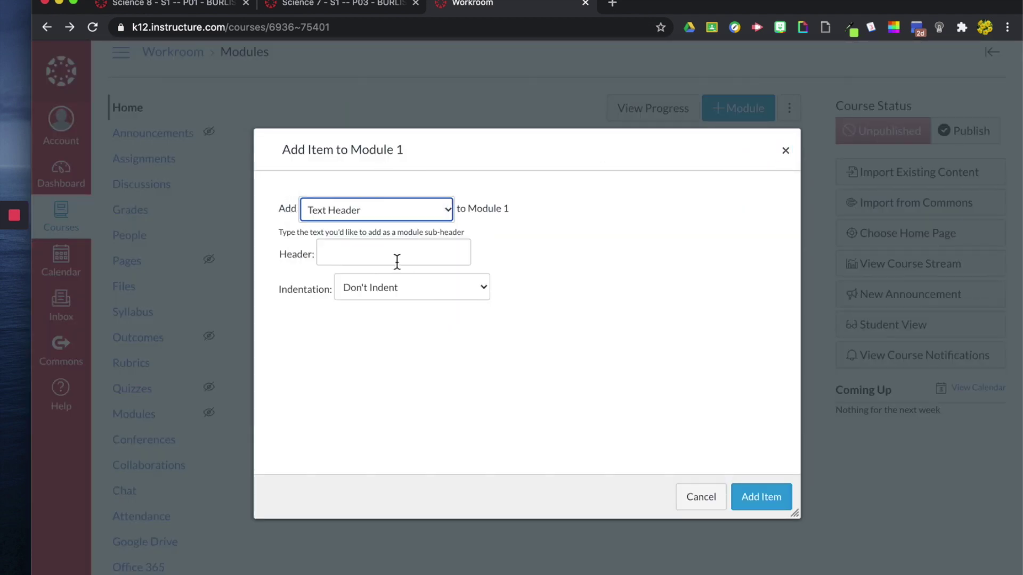
left_click(397, 262)
type("Lesson ")
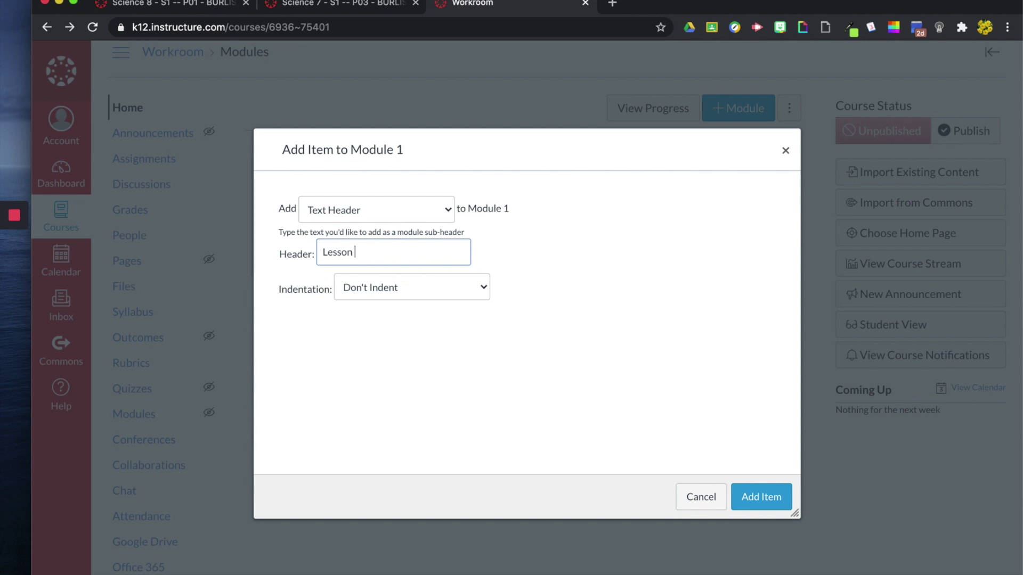
type("1")
key("Return")
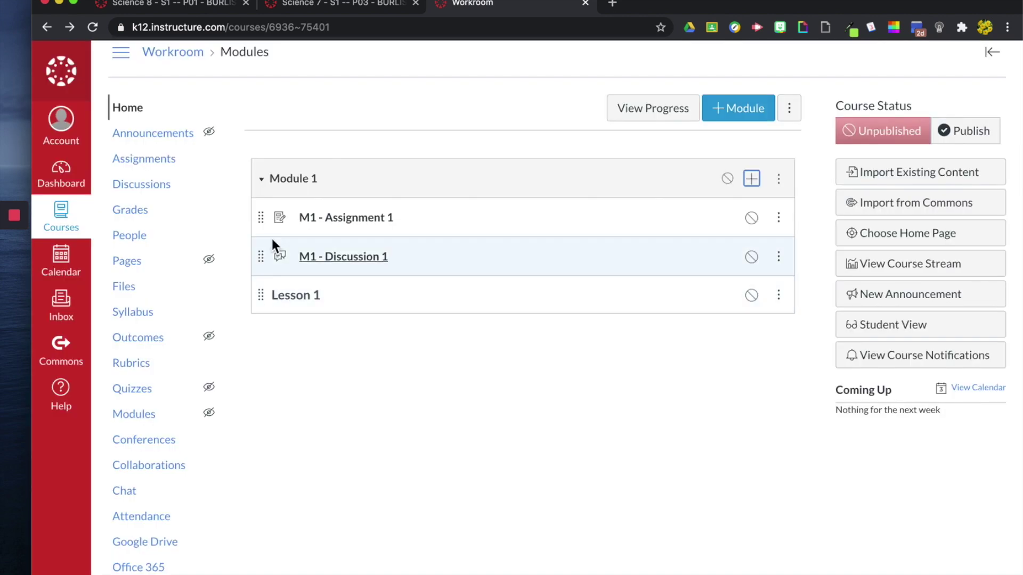
Move the Lesson 1 header to the top of Module 1 and indent it one level.
left_click_drag(264, 295, 267, 210)
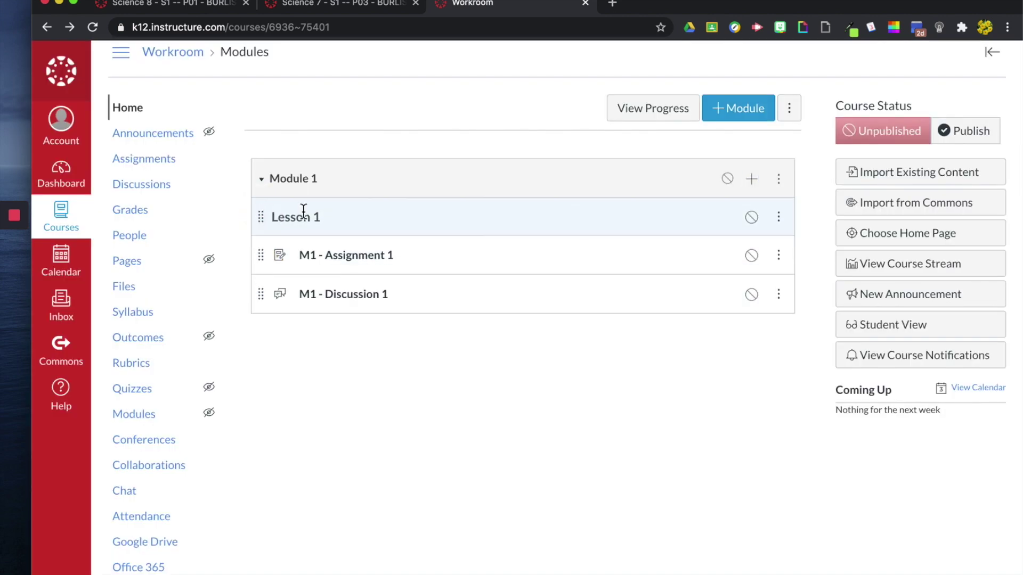
left_click(778, 217)
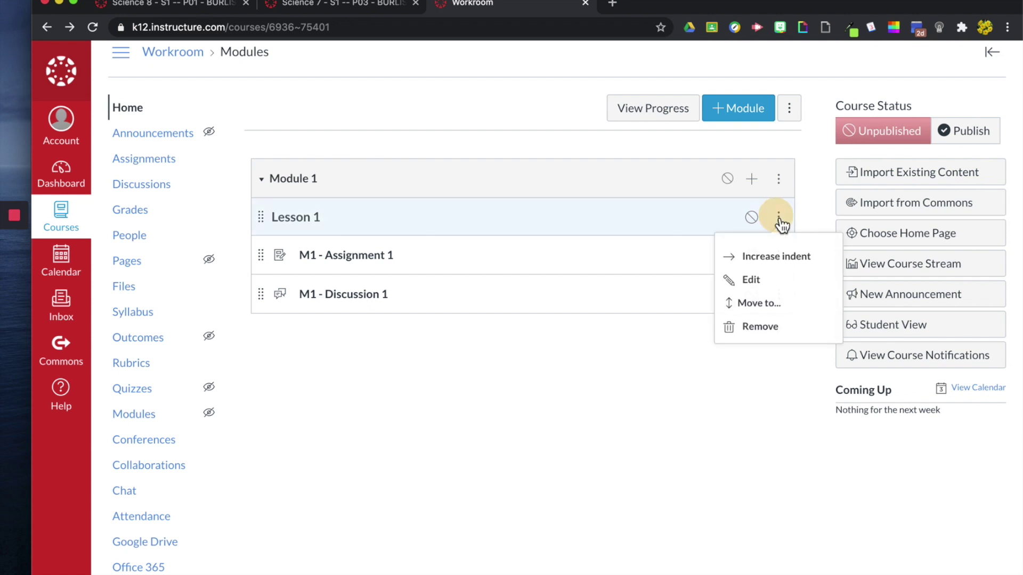
left_click(773, 264)
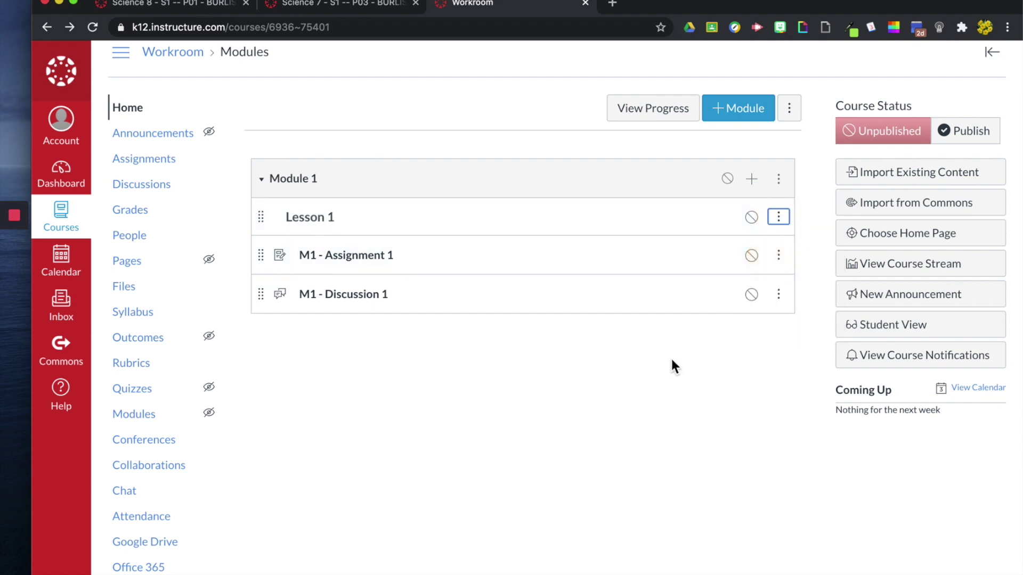
left_click(780, 218)
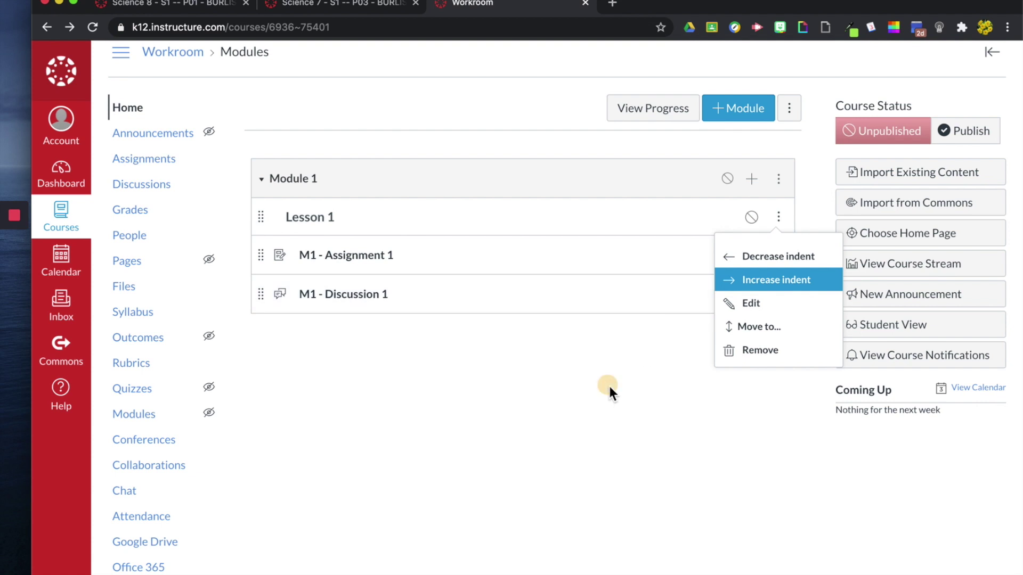
left_click(751, 180)
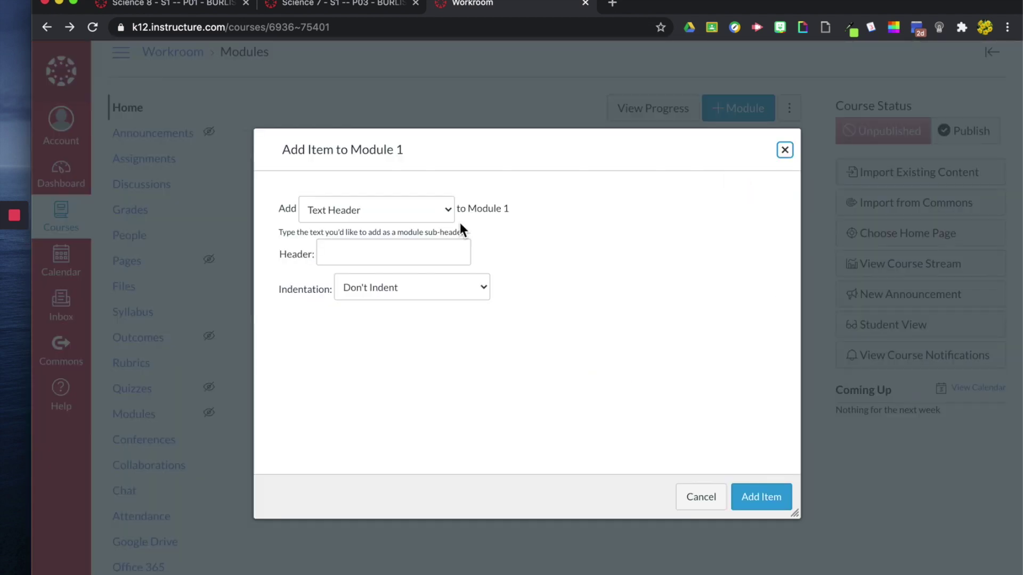
Add an External URL item with the pasted YouTube link, named 'Watch Me!', to Module 1.
left_click(401, 212)
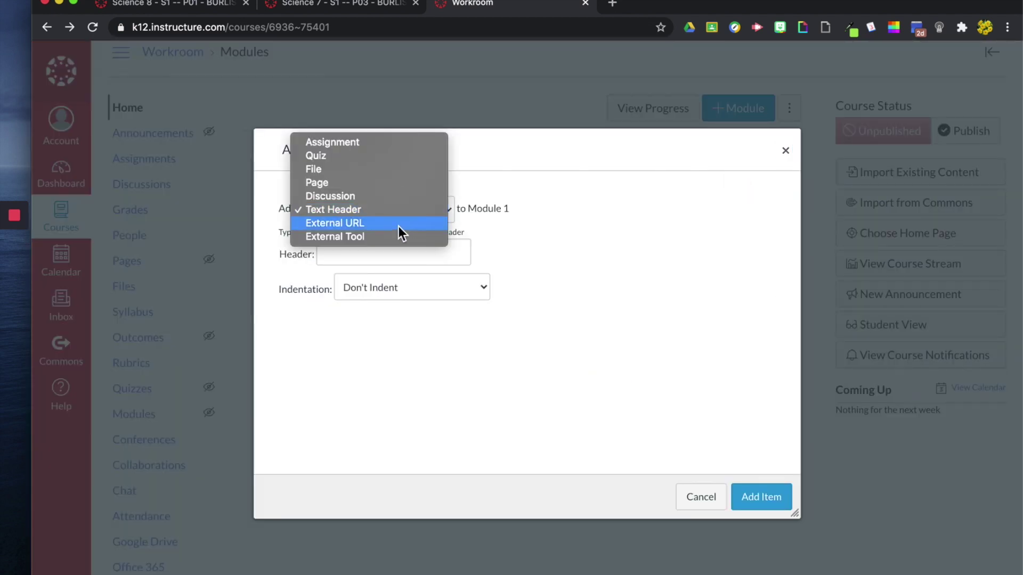
left_click(398, 226)
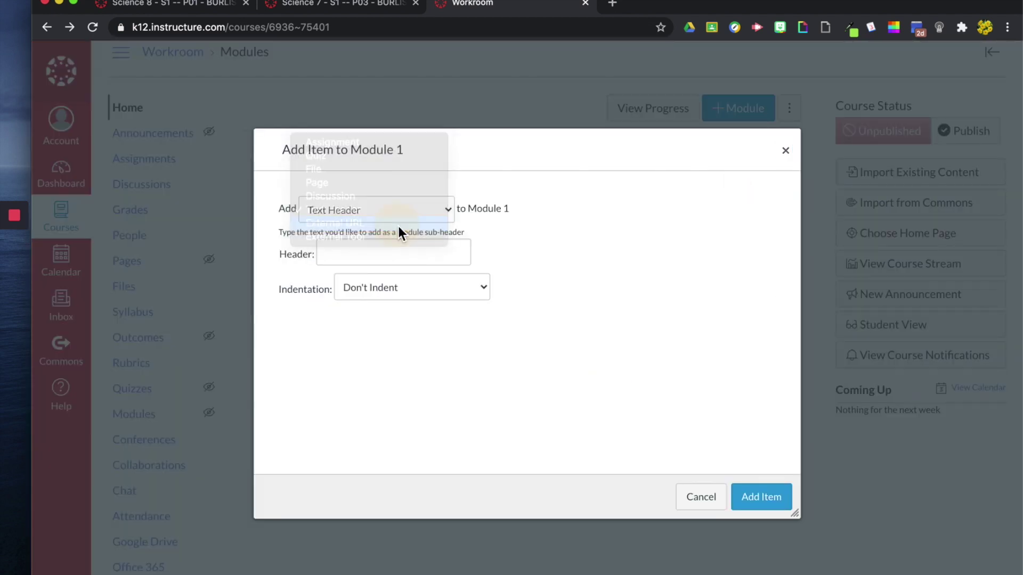
left_click(421, 251)
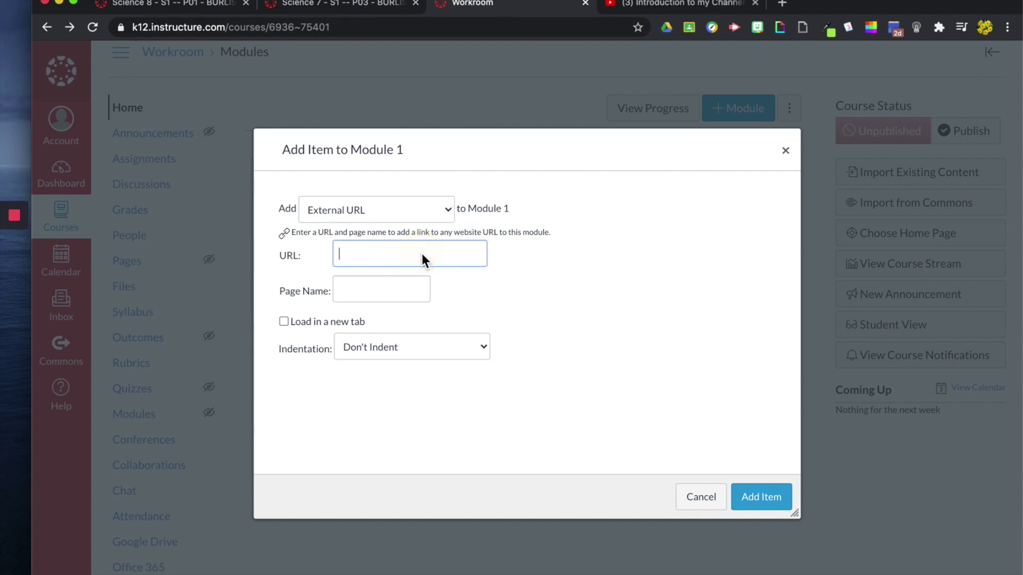
type("https://www.youtube.com/watch?v=CCEqwp135al")
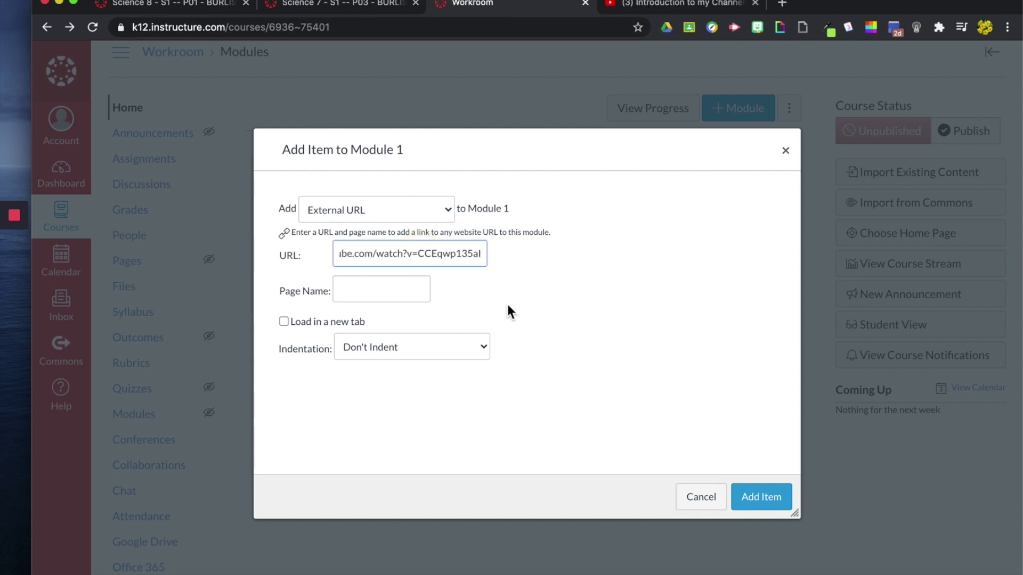
left_click(381, 290)
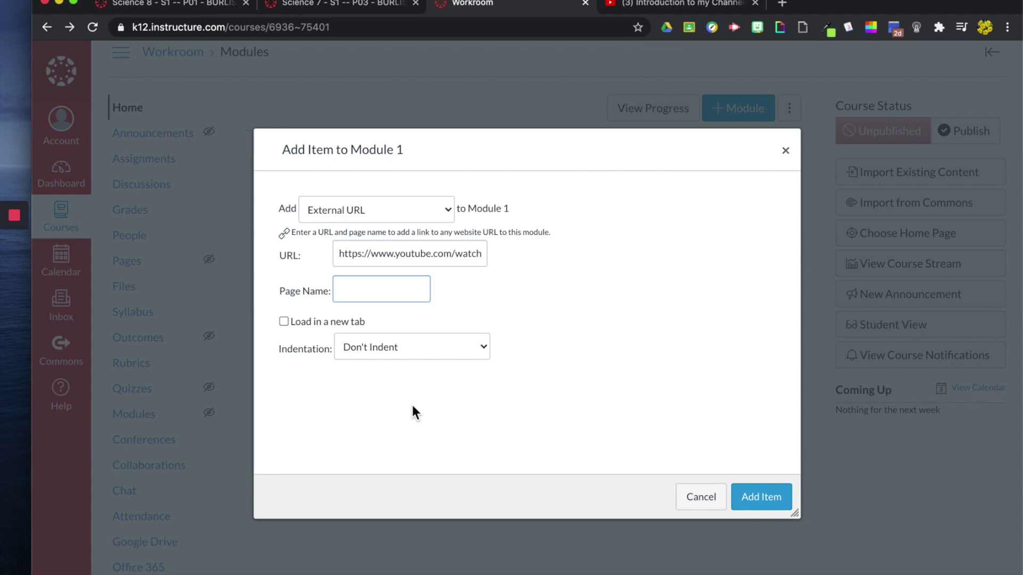
type("Watch Me!")
left_click(768, 501)
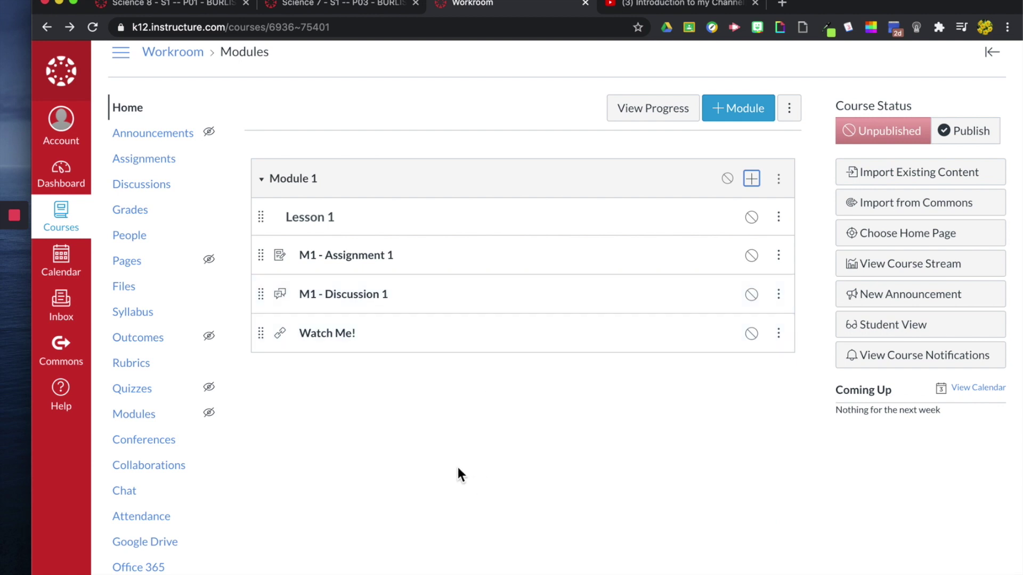
left_click(336, 335)
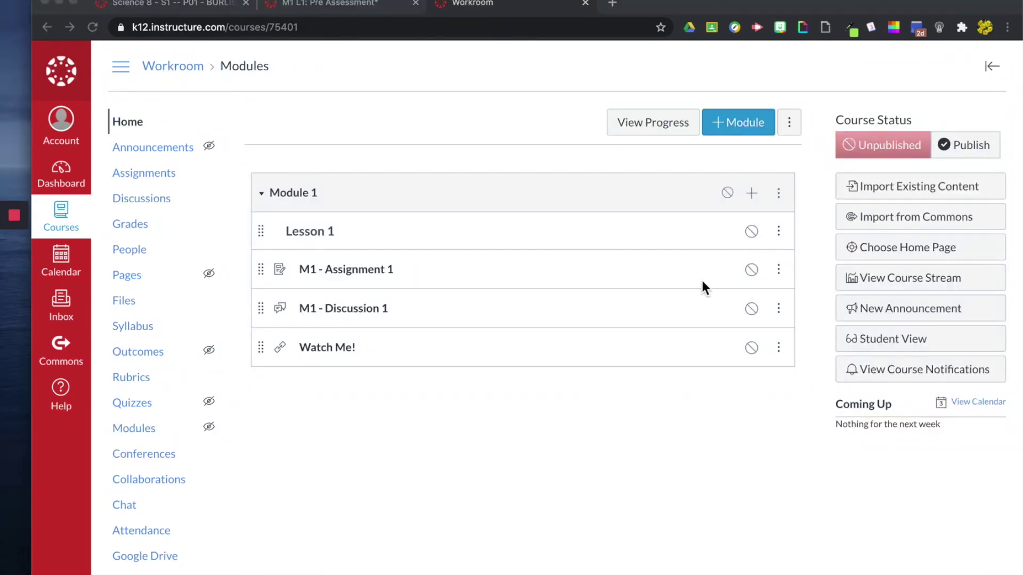
Start a new External Tool item in Module 1 and choose Google Drive from the tool list.
left_click(753, 194)
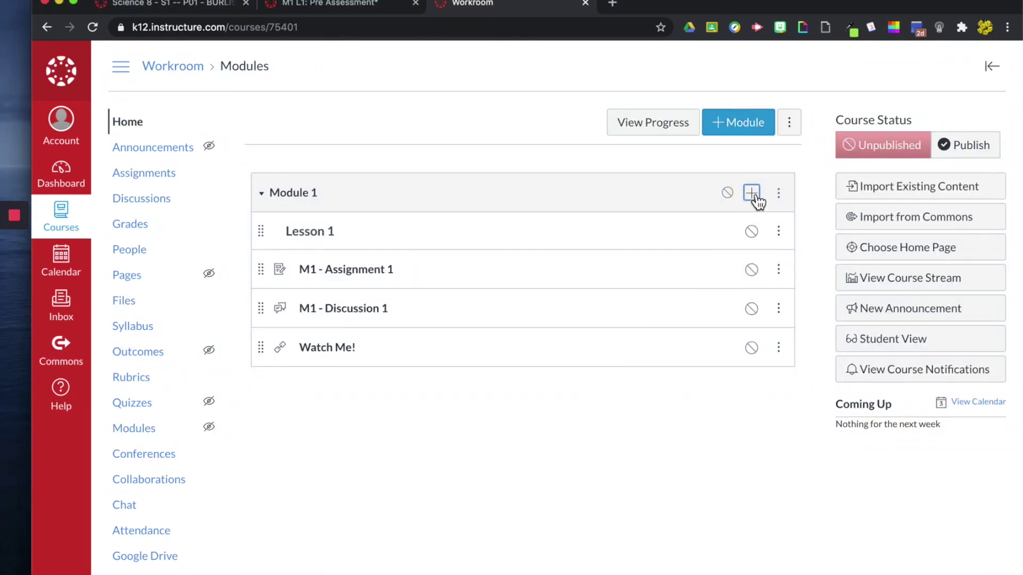
left_click(753, 193)
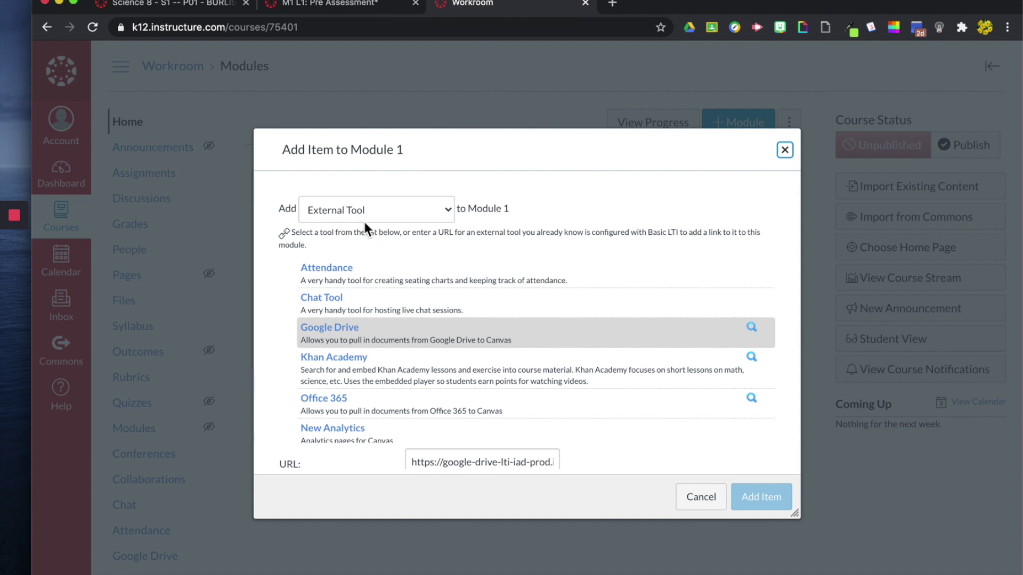
scroll(354, 251, "down", 1)
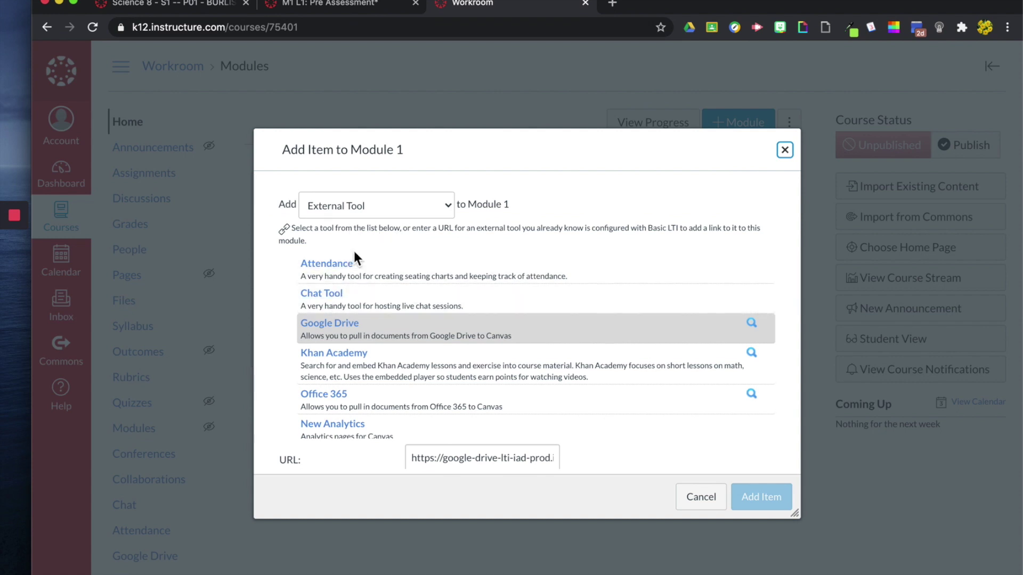
scroll(355, 256, "down", 2)
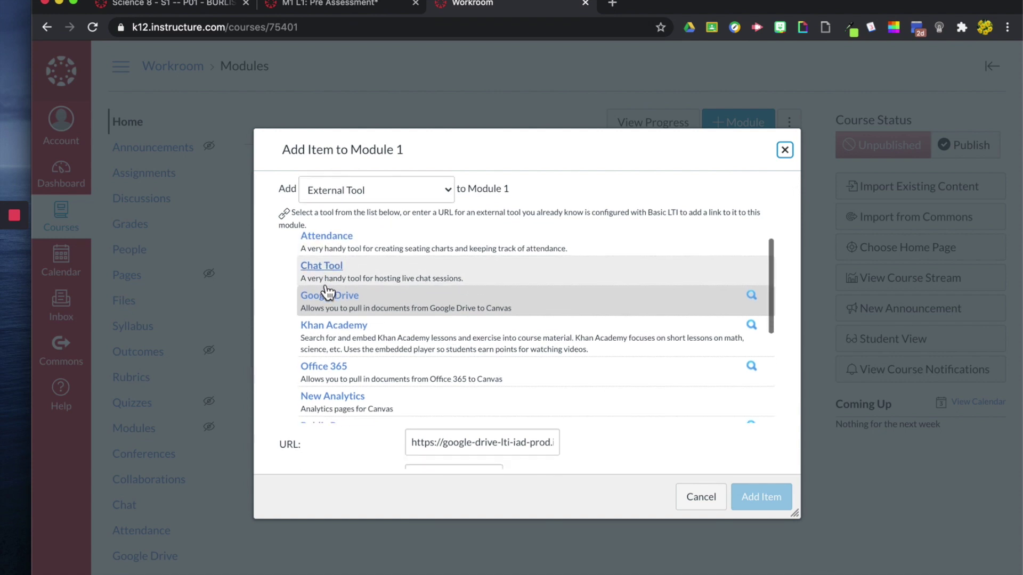
scroll(328, 292, "down", 2)
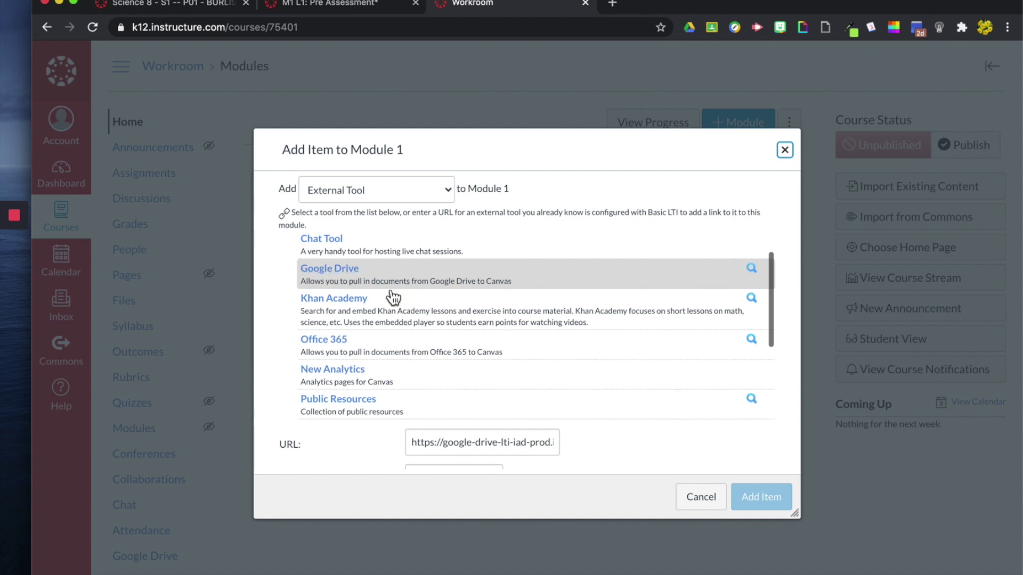
scroll(366, 294, "down", 1)
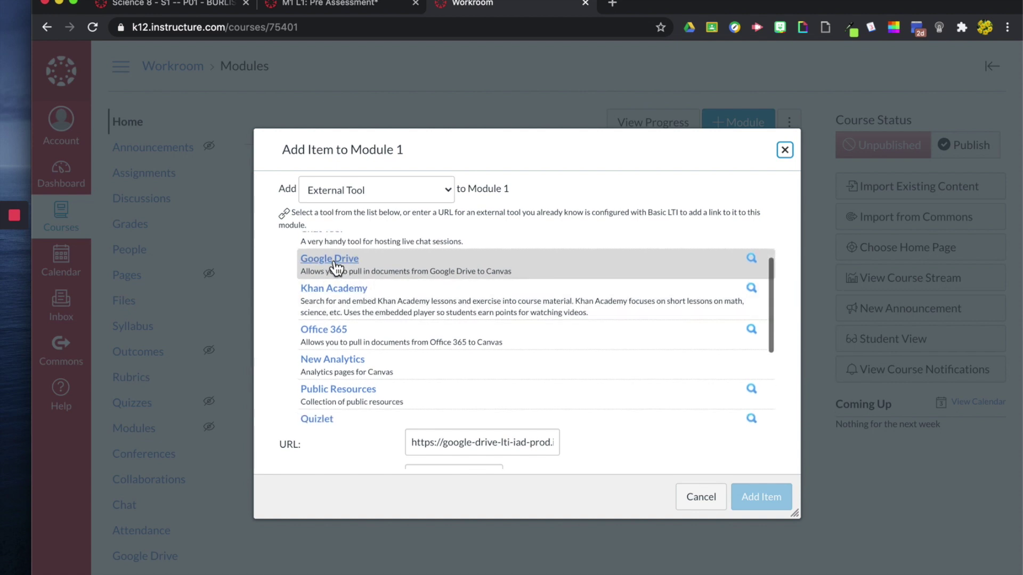
scroll(332, 268, "down", 1)
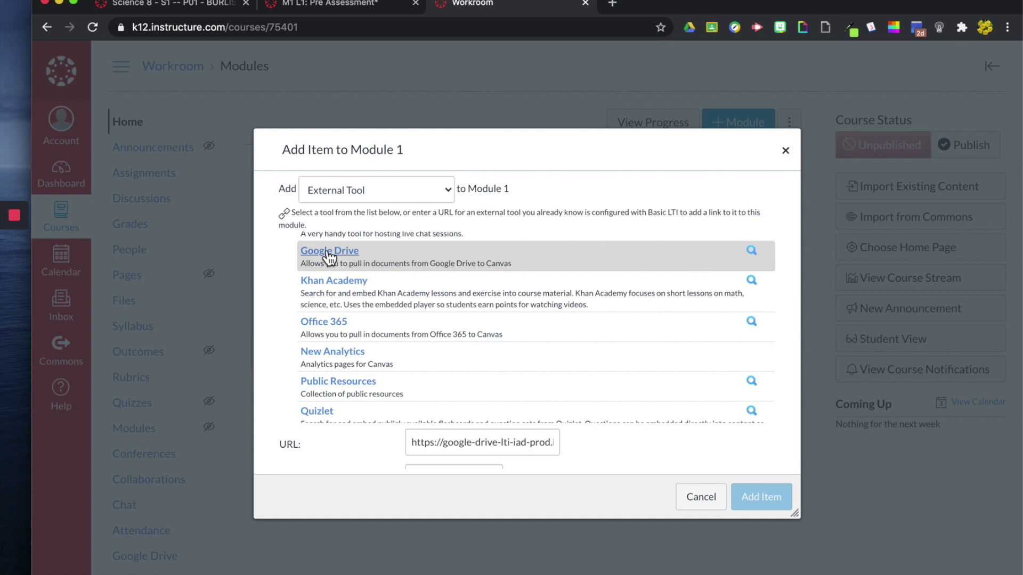
left_click(326, 251)
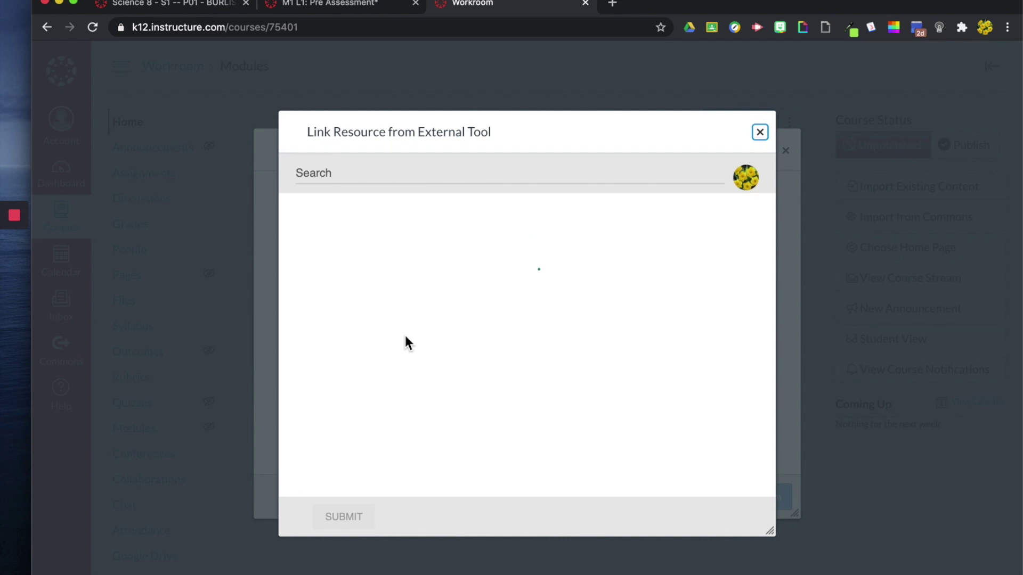
Select the Canvas Syllabus file under Google Drive's Files and submit it.
scroll(488, 267, "down", 5)
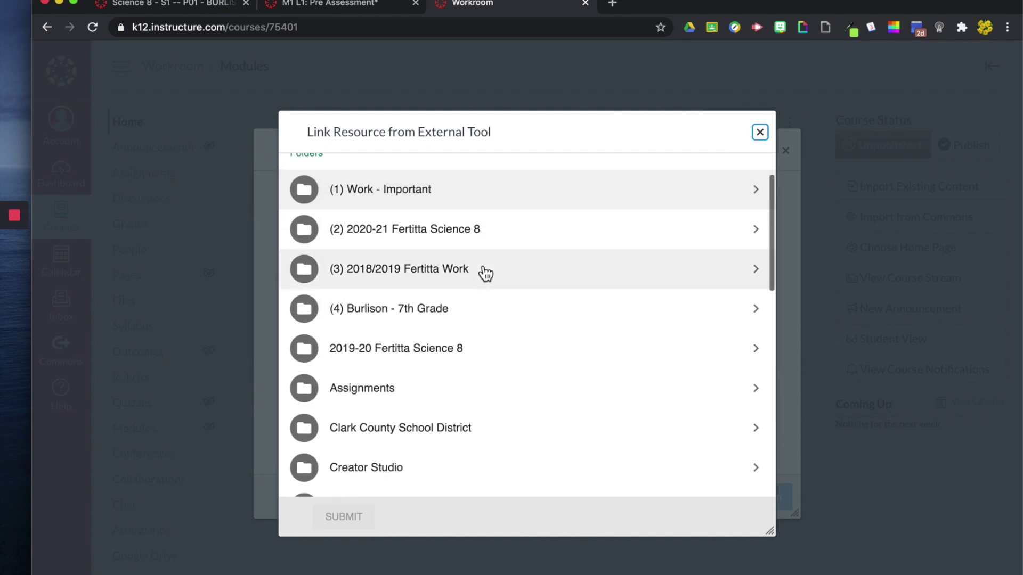
scroll(445, 357, "down", 5)
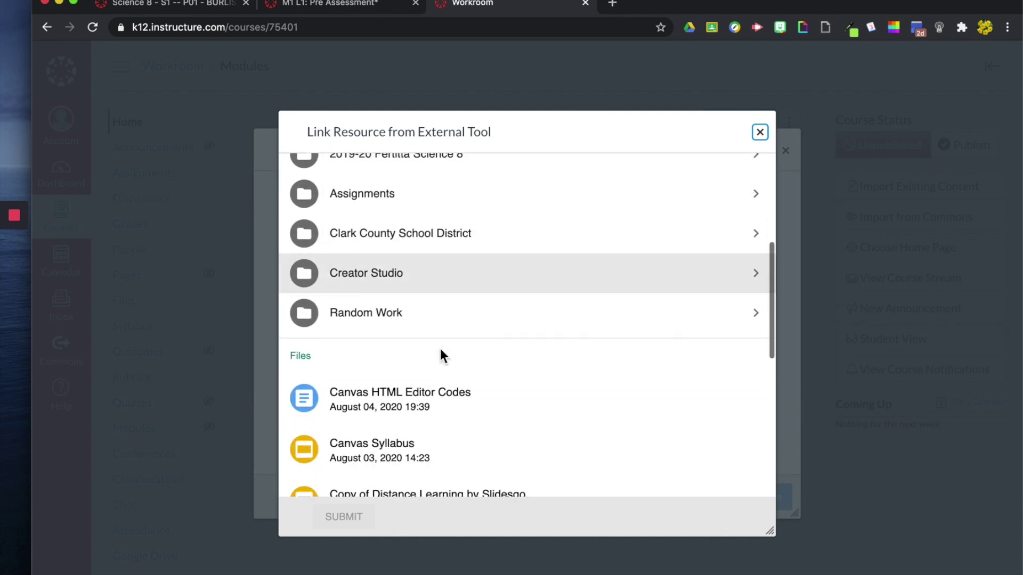
scroll(445, 357, "down", 2)
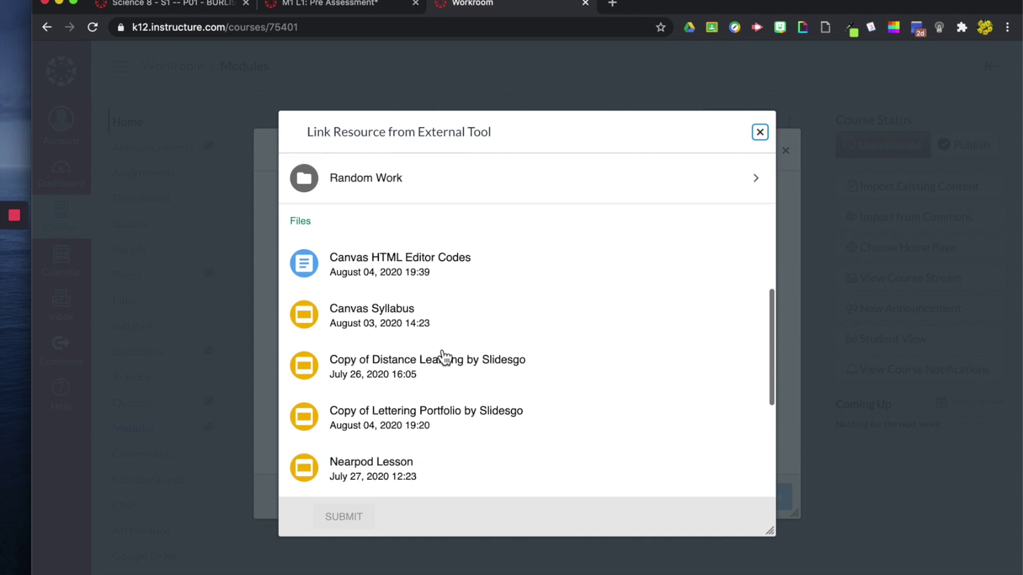
scroll(513, 308, "down", 1)
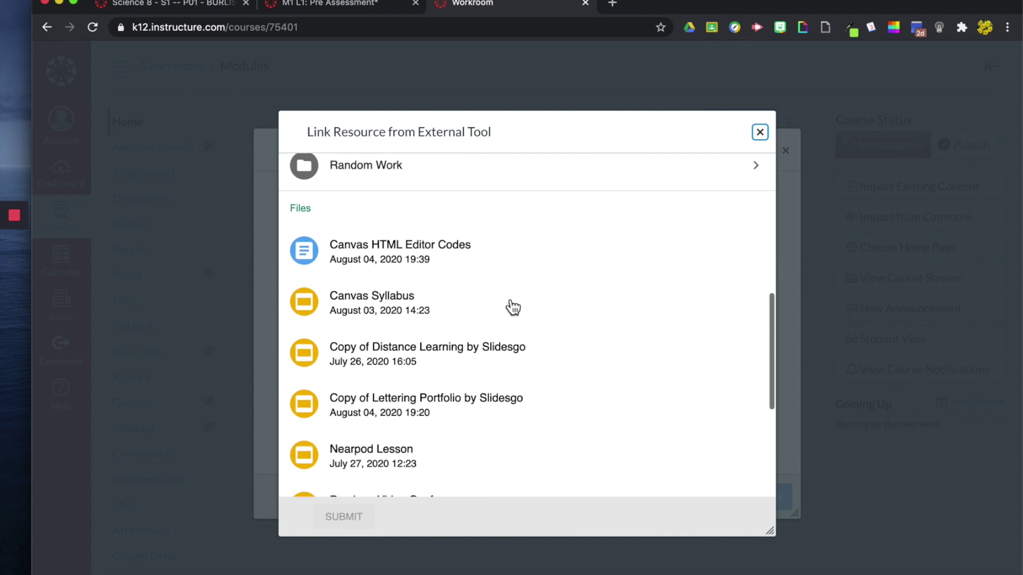
left_click(415, 314)
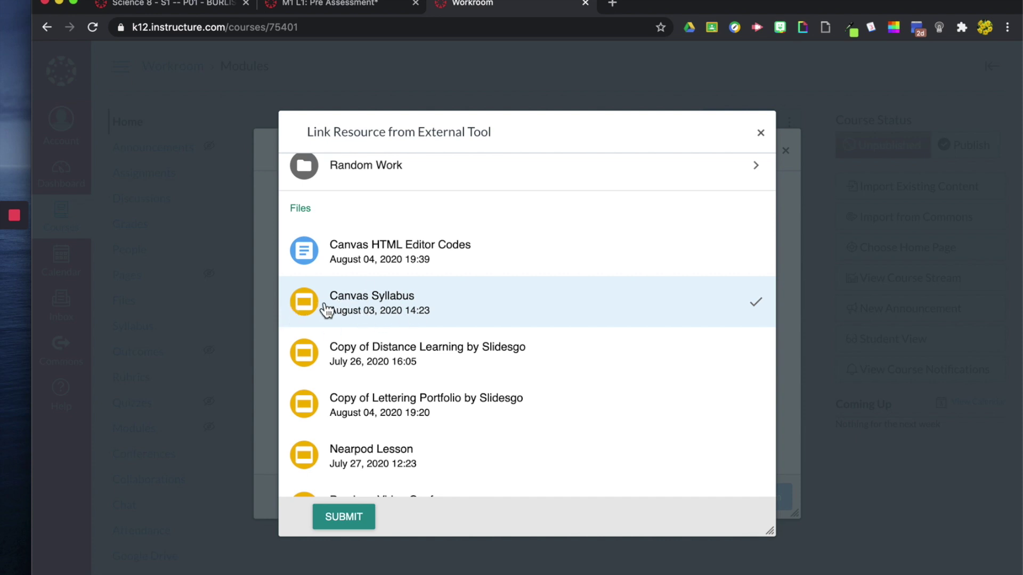
left_click(340, 526)
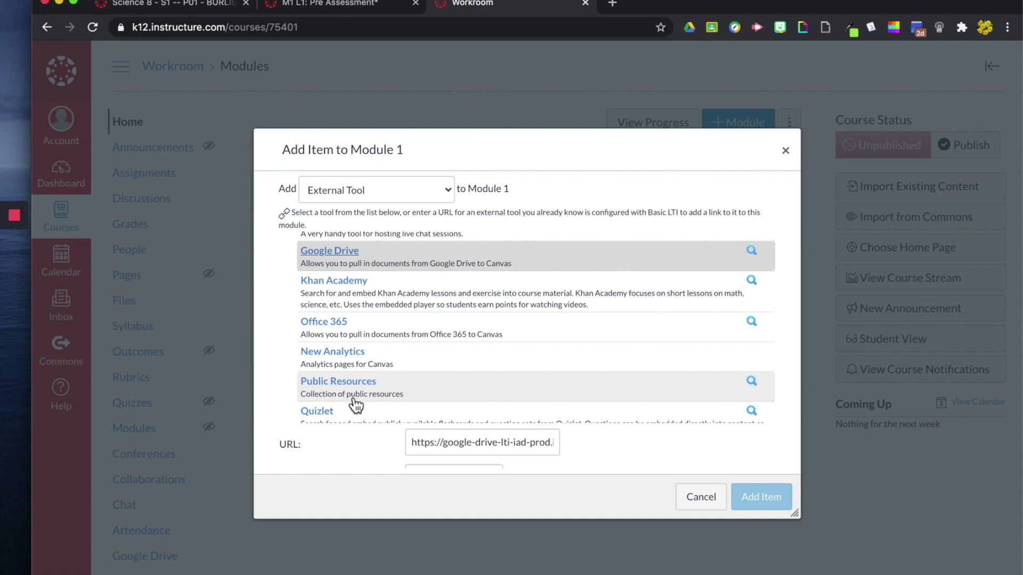
Save the Canvas Syllabus Google Drive link as Module 1's last item, after Watch Me!
scroll(436, 408, "down", 1)
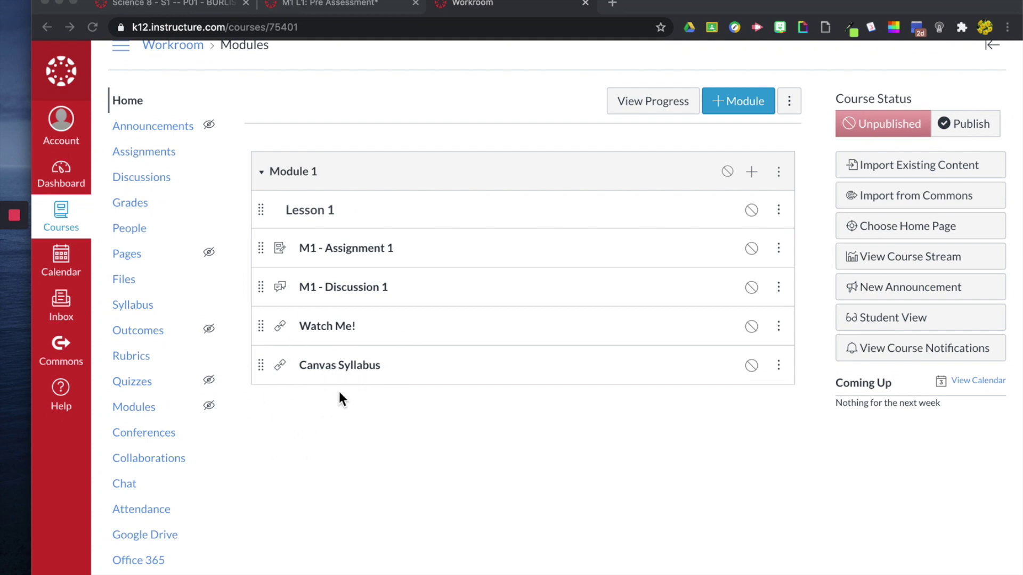
left_click(752, 171)
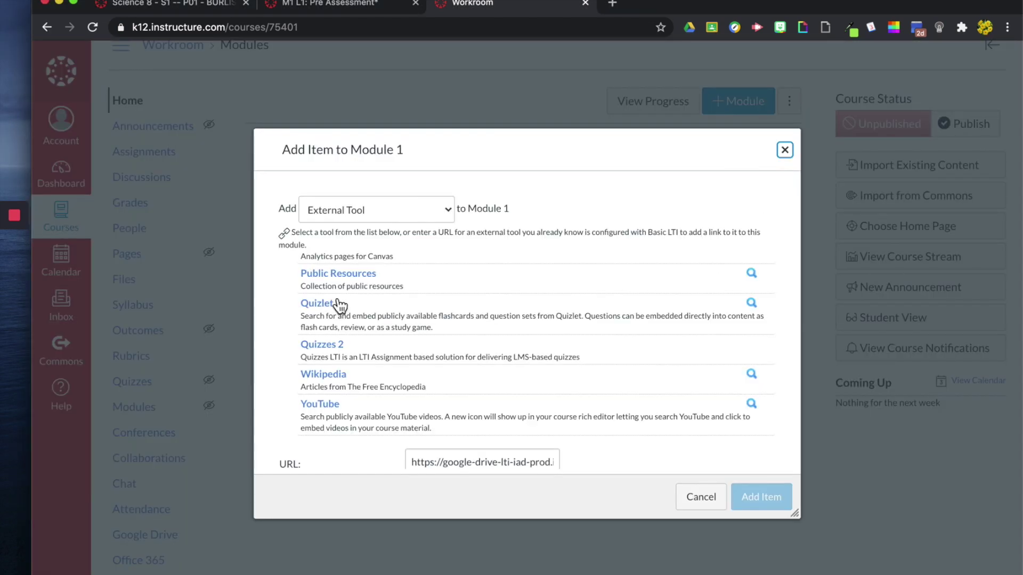
scroll(338, 314, "down", 2)
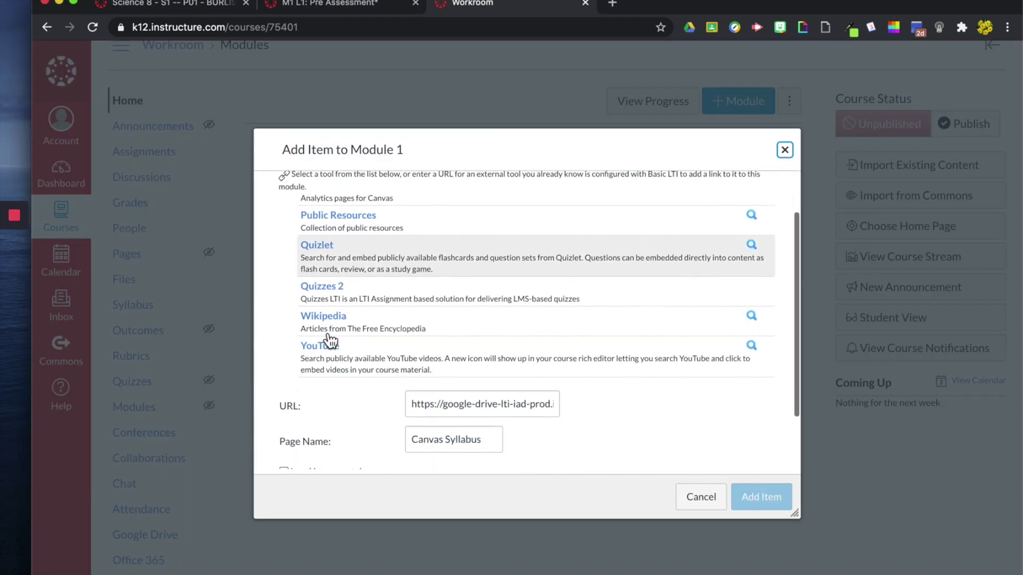
left_click(762, 497)
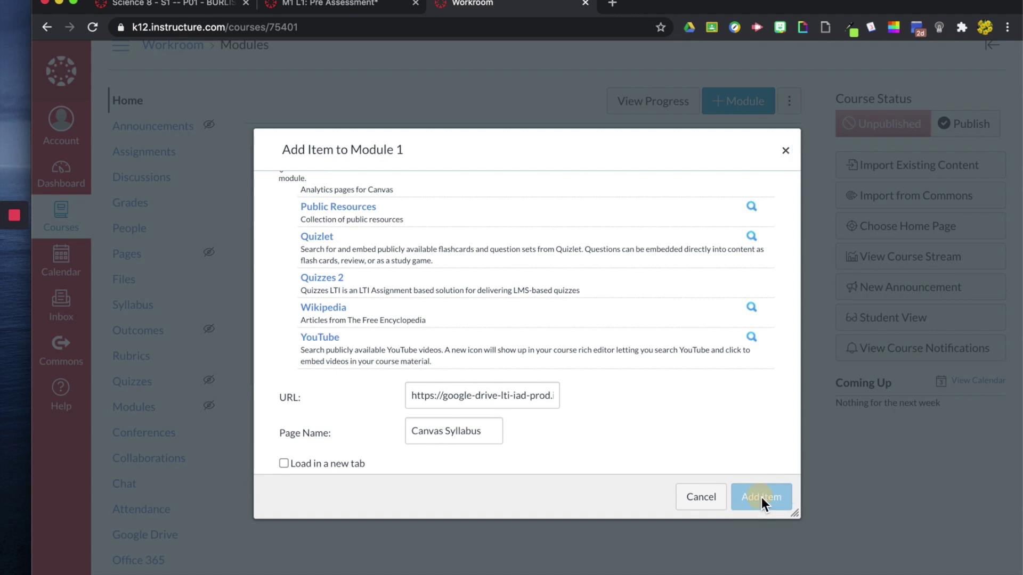
left_click(786, 152)
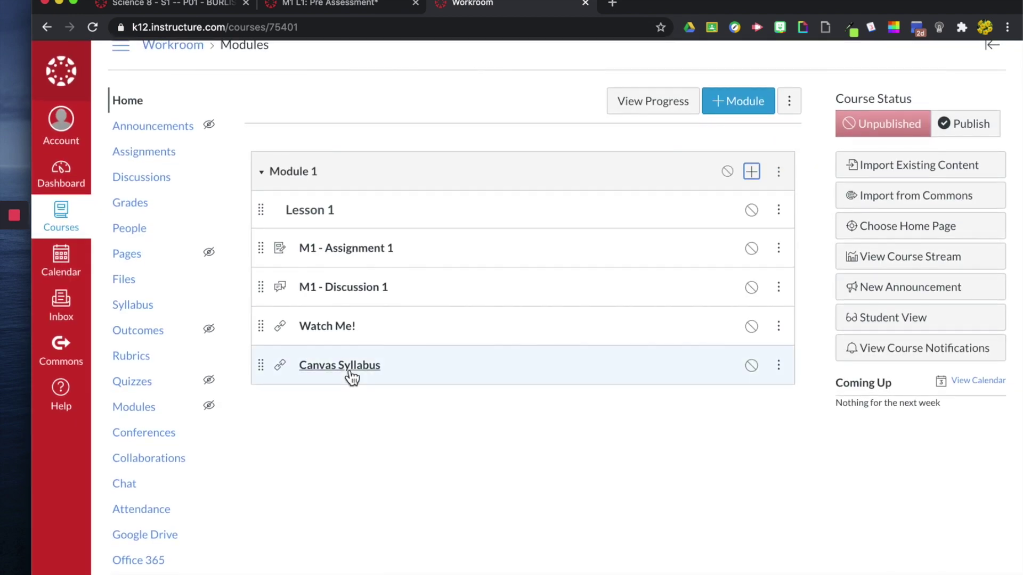
Open the Canvas Syllabus item and page through its slides past the Late Work Policy slide.
left_click(350, 373)
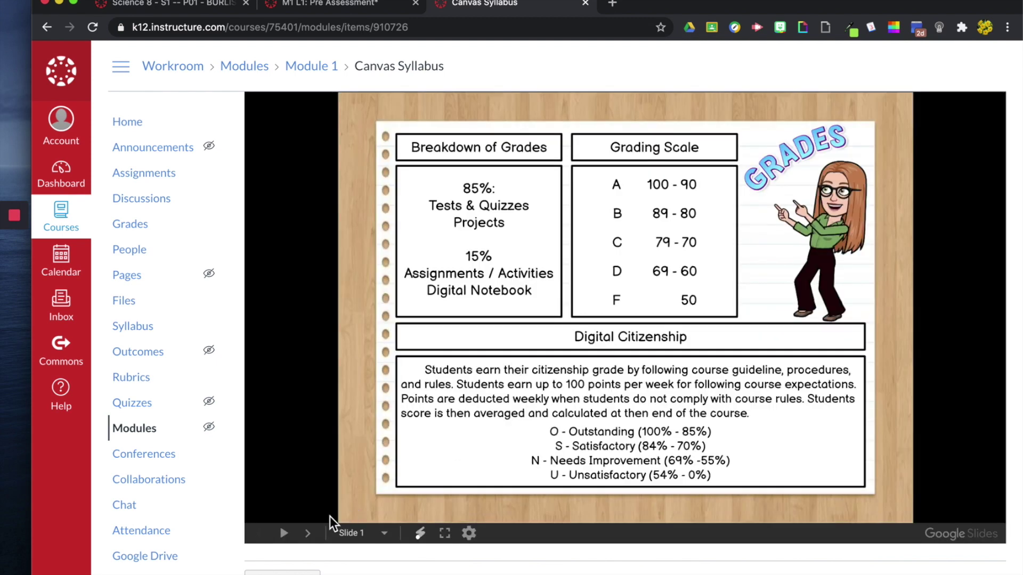
left_click(309, 534)
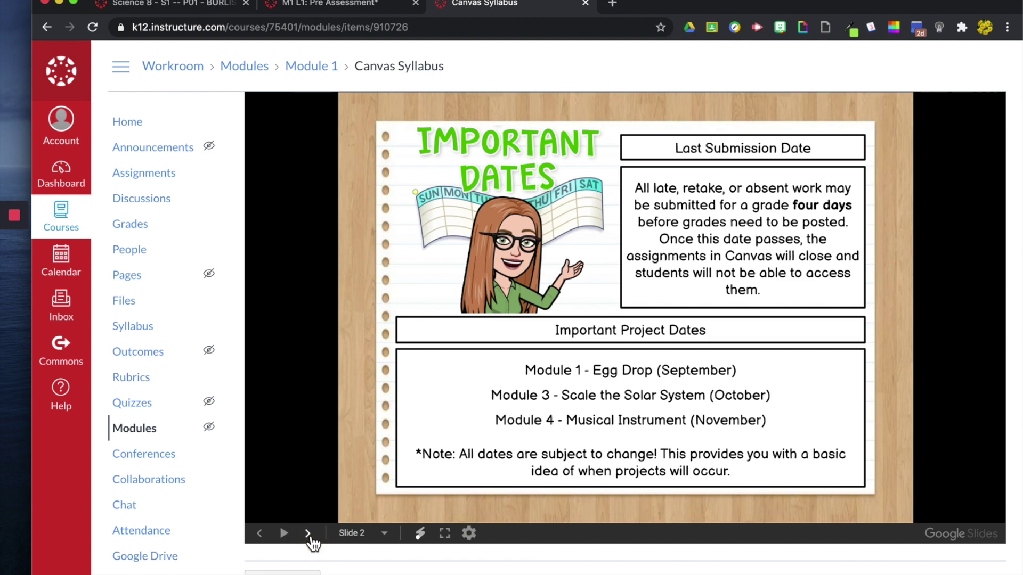
left_click(309, 533)
left_click(309, 534)
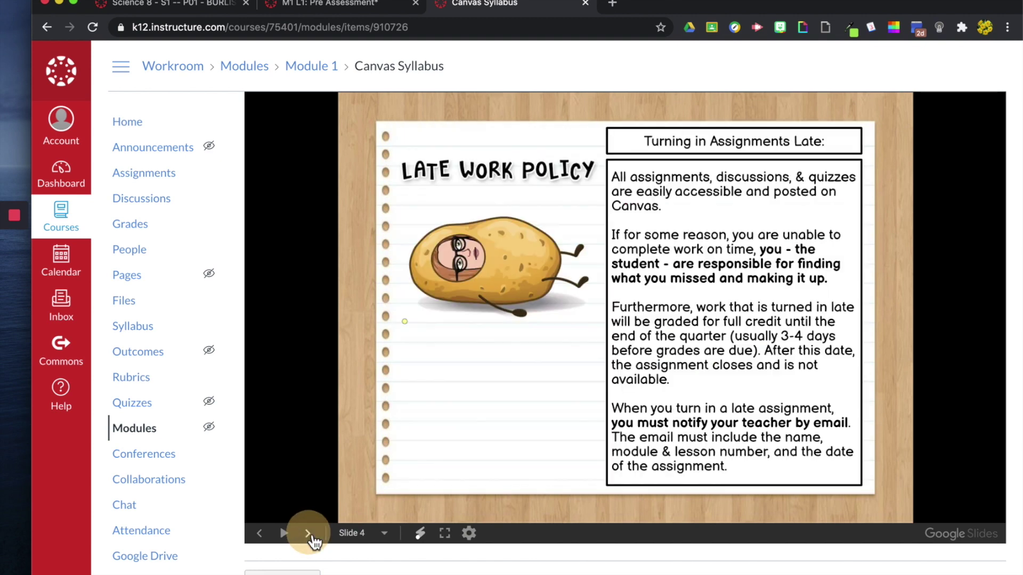
left_click(308, 534)
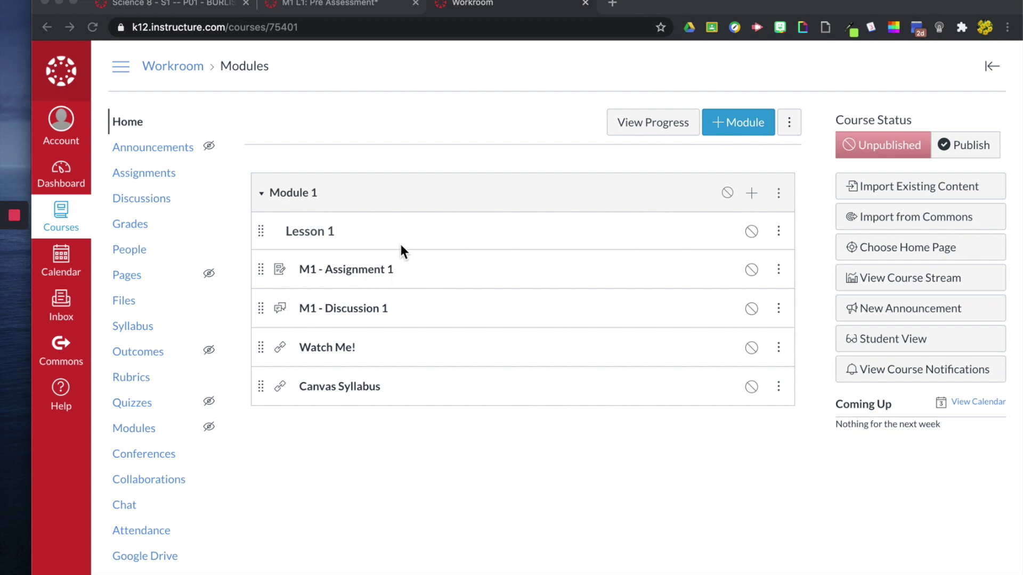
Preview Assignment 1, Discussion 1, Watch Me! and Canvas Syllabus, then return to course Home.
left_click(372, 277)
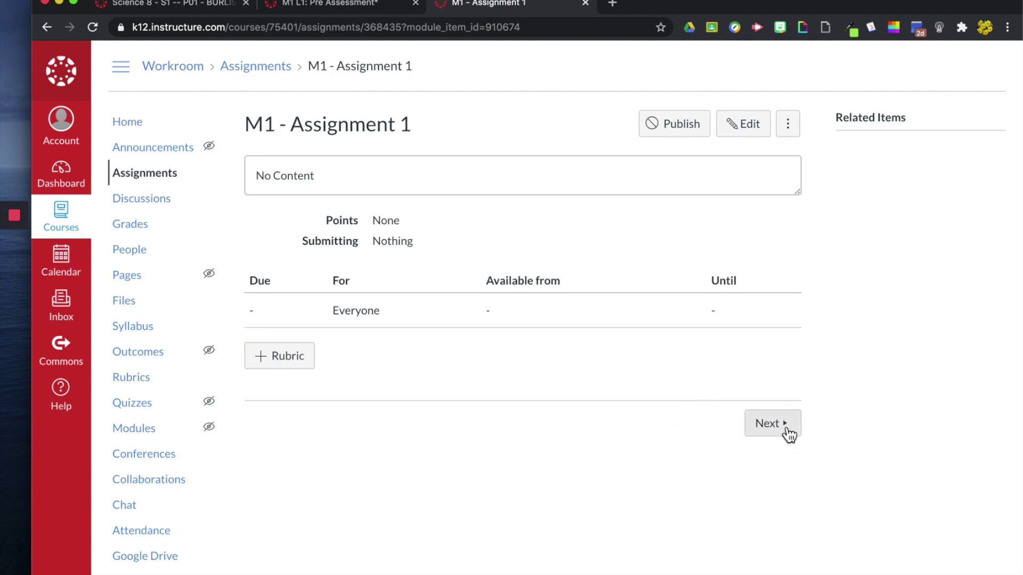
left_click(784, 426)
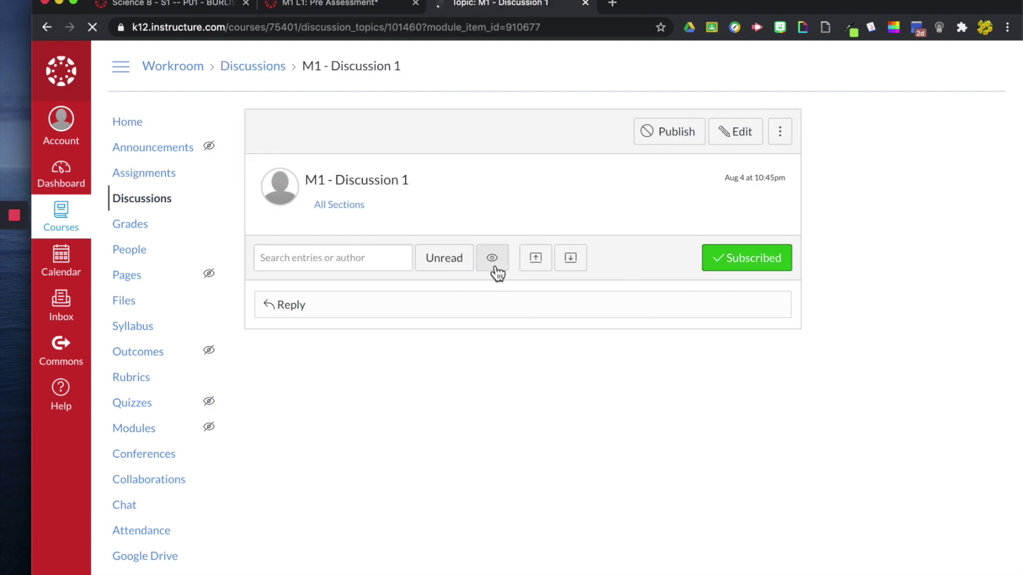
left_click(771, 373)
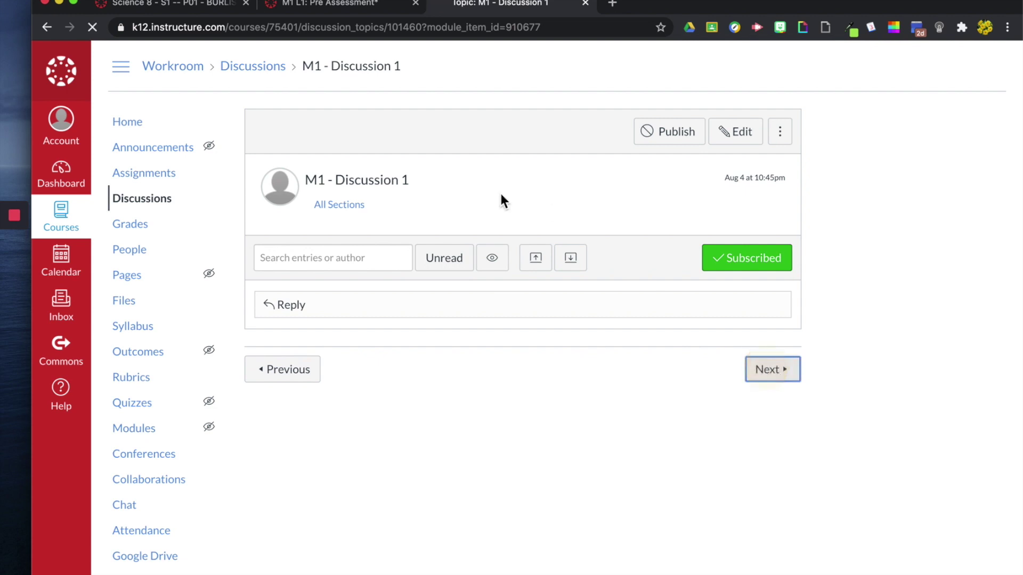
scroll(481, 202, "down", 1)
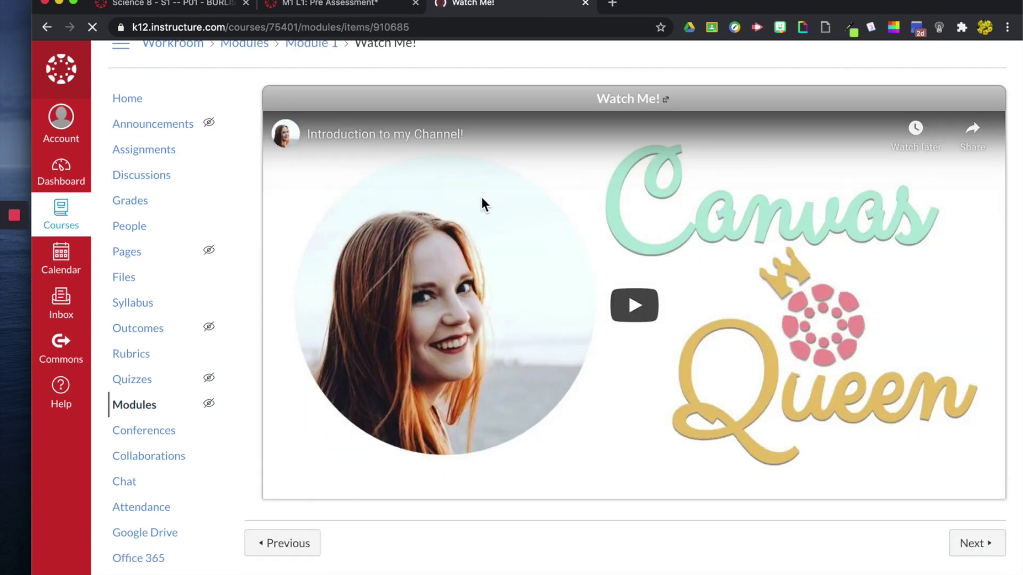
left_click(970, 545)
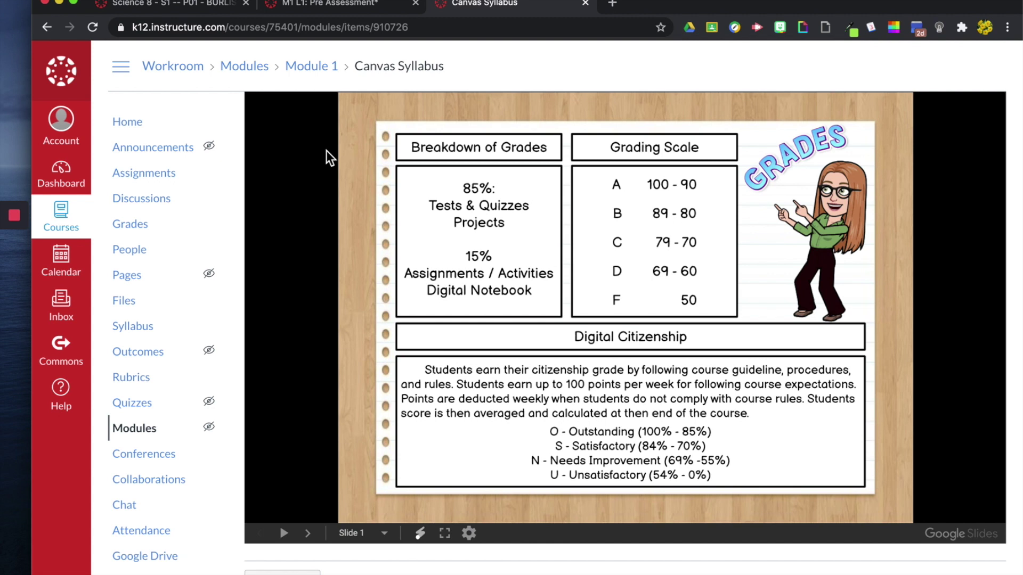
left_click(129, 126)
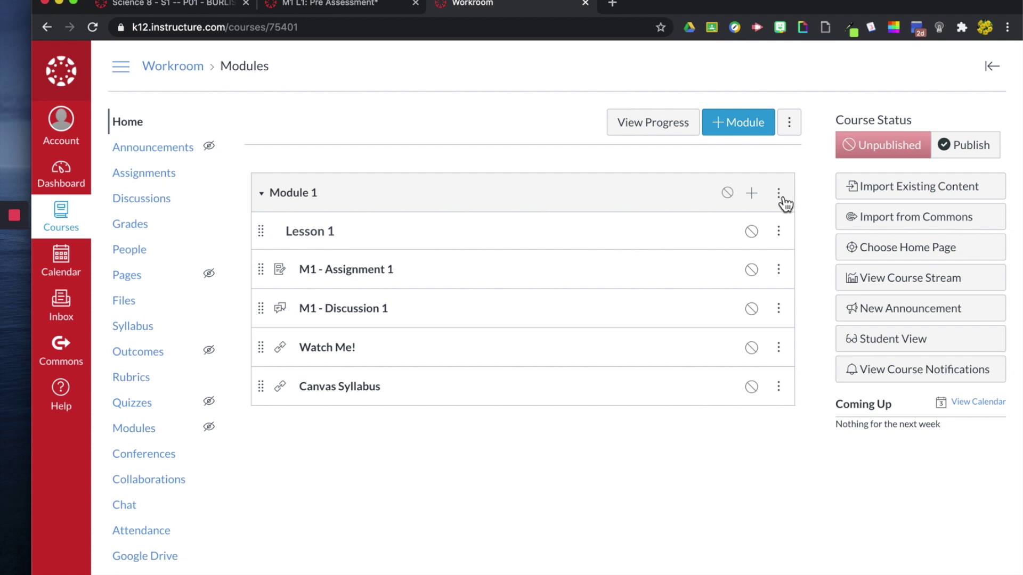
left_click(779, 194)
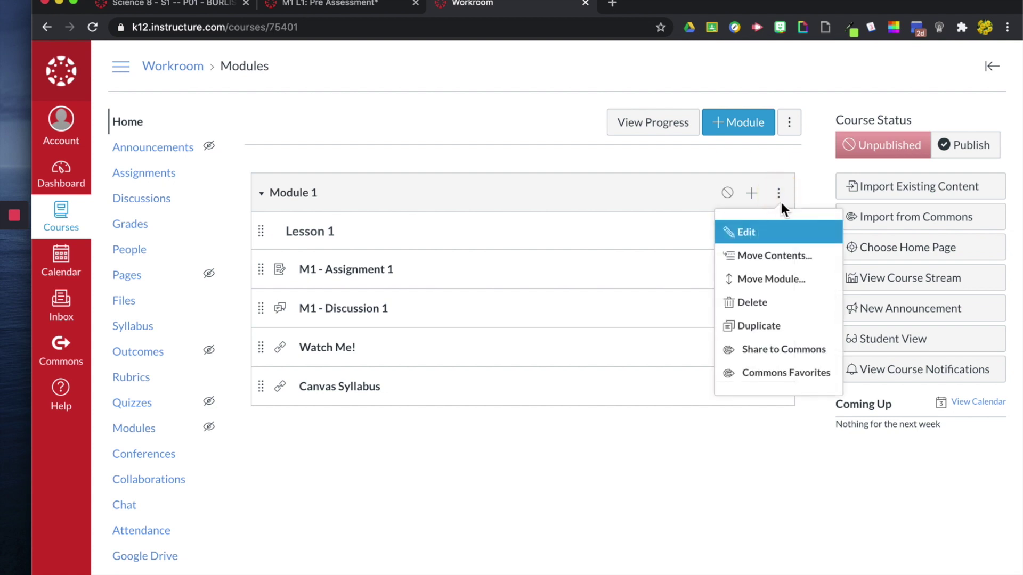
Edit Module 1, add a completion requirement, and choose 'complete one of these requirements'.
left_click(767, 238)
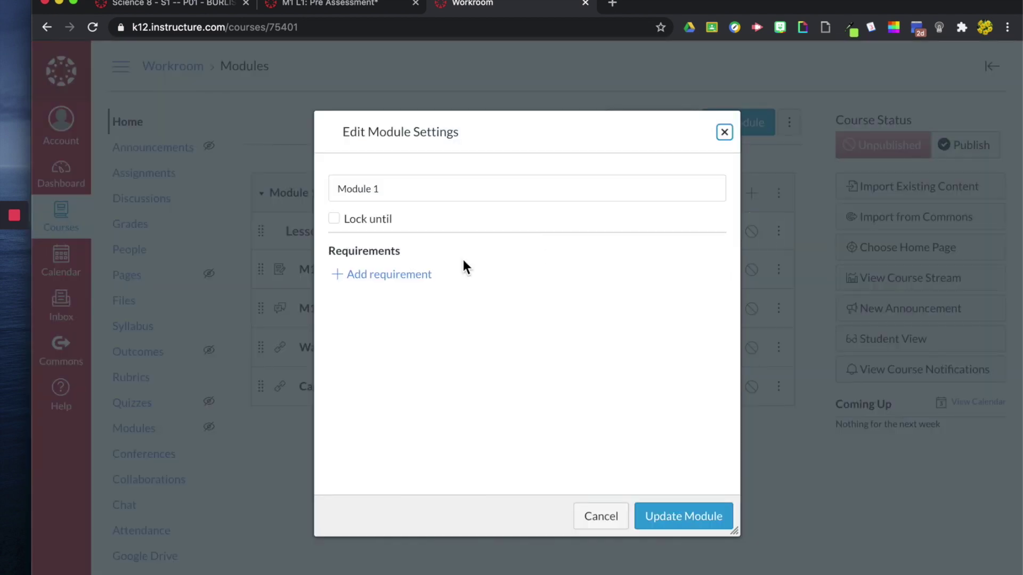
left_click(391, 275)
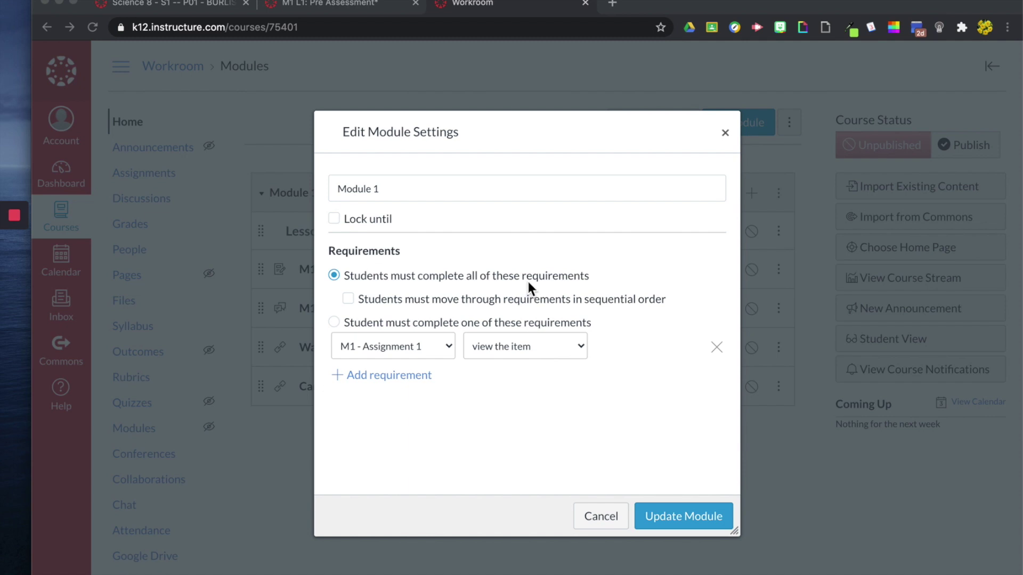
scroll(436, 268, "down", 1)
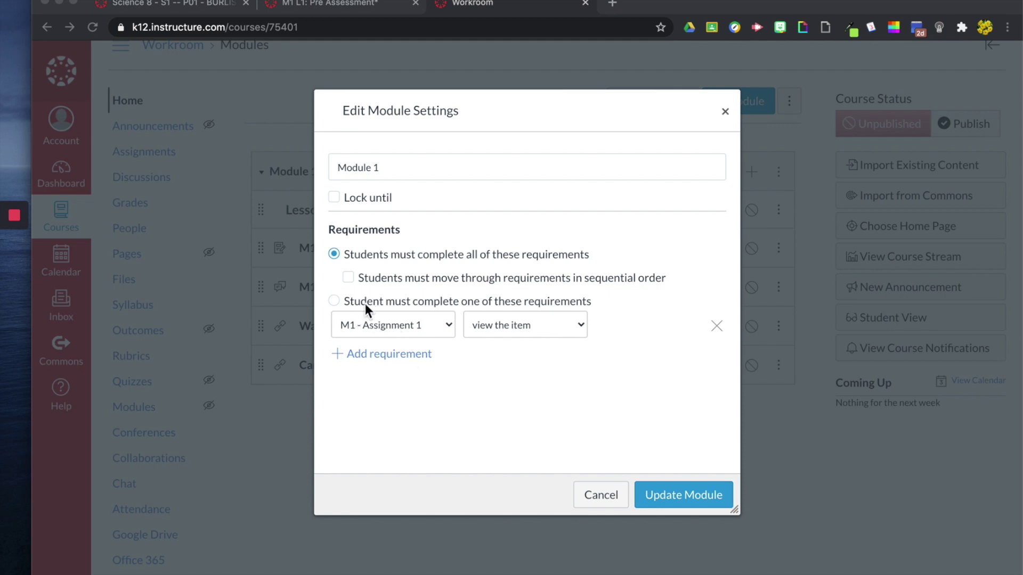
left_click(334, 301)
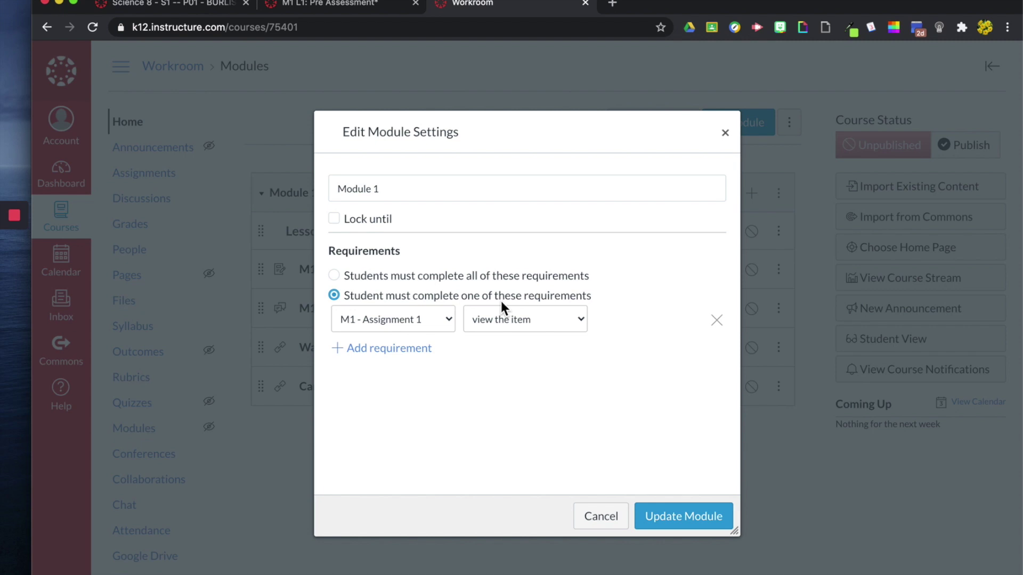
left_click(410, 324)
Set the first requirement to submit M1 - Assignment 1.
left_click(396, 370)
left_click(367, 352)
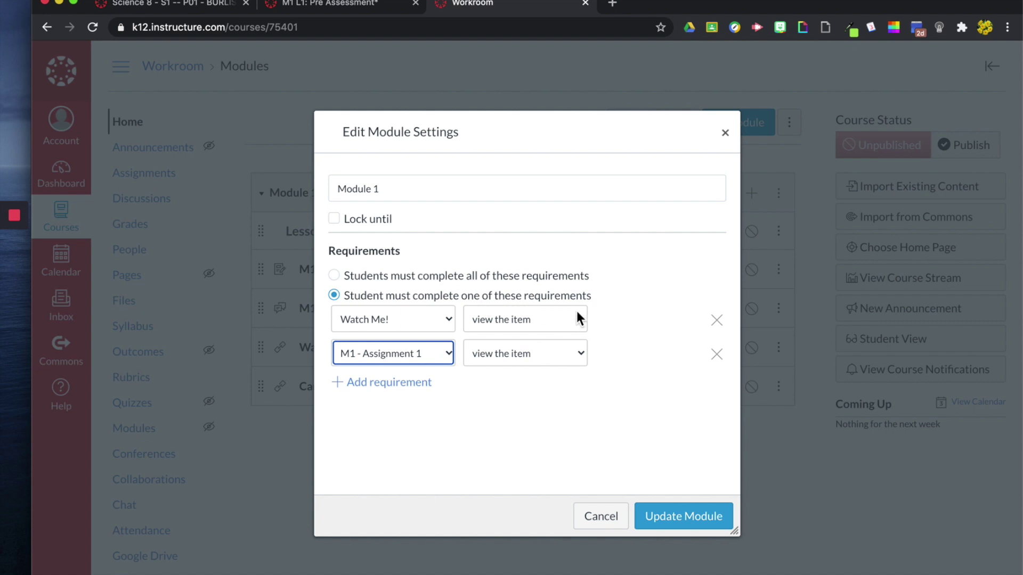
left_click(401, 330)
left_click(443, 318)
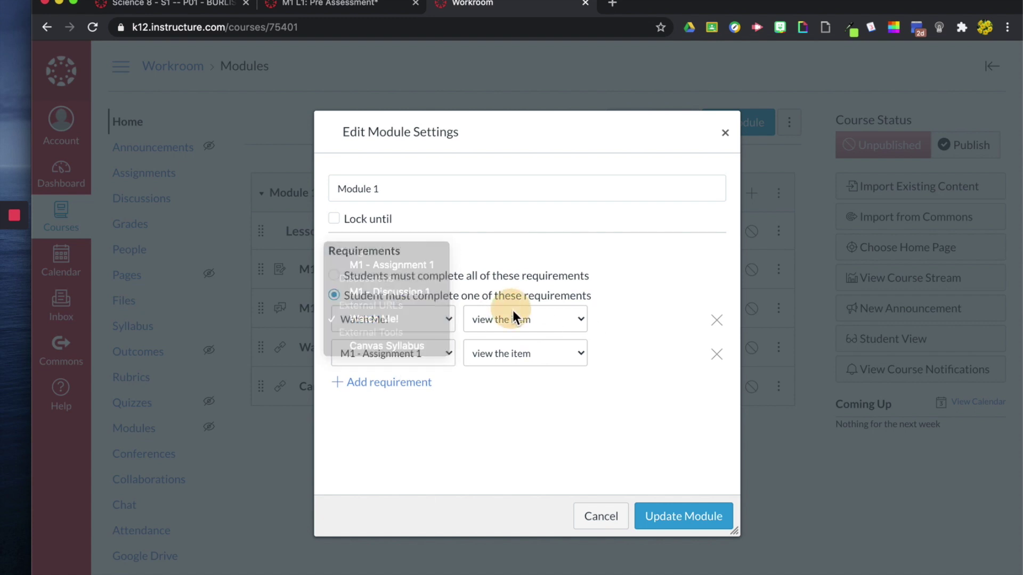
left_click(437, 322)
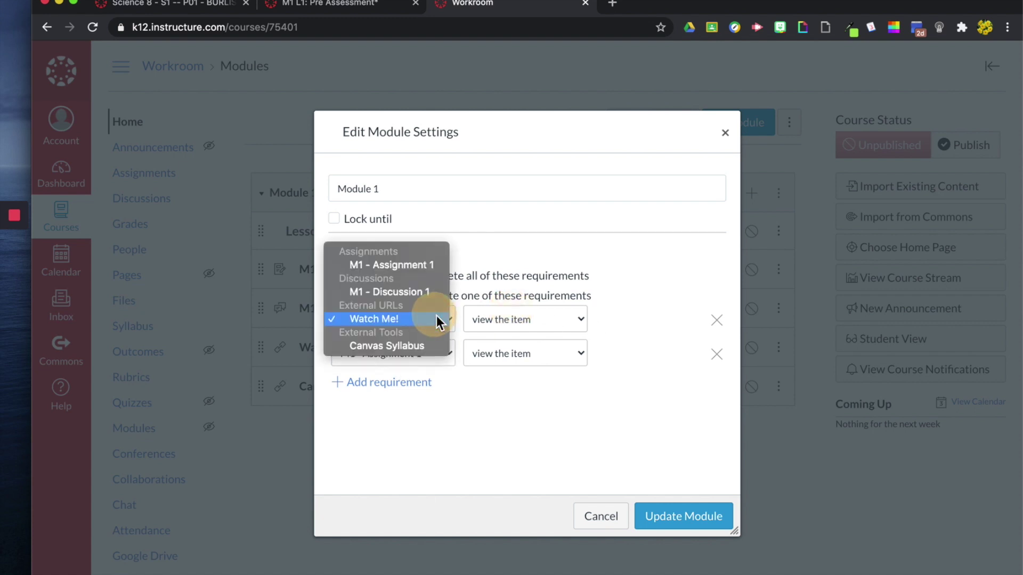
left_click(410, 264)
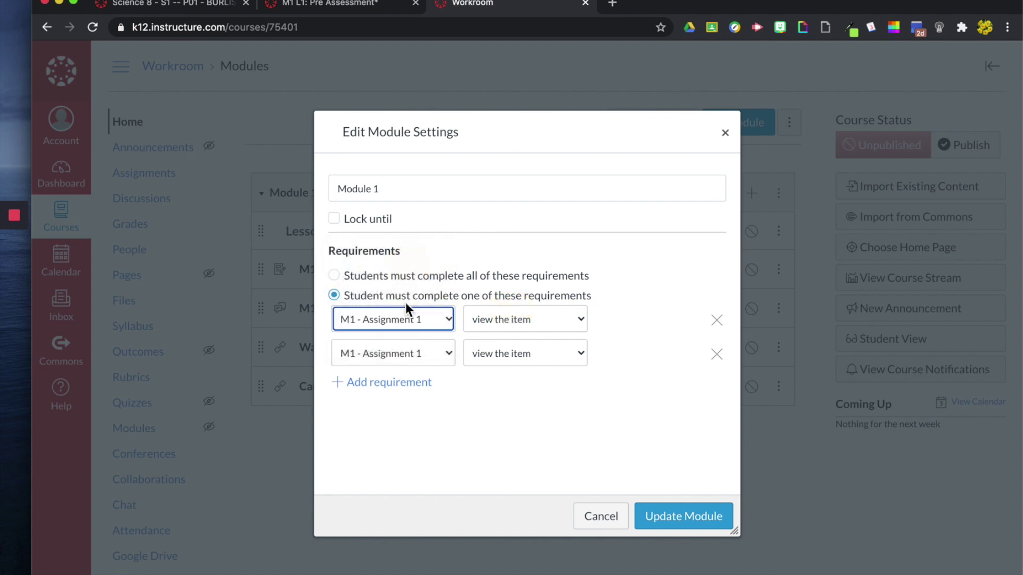
left_click(510, 325)
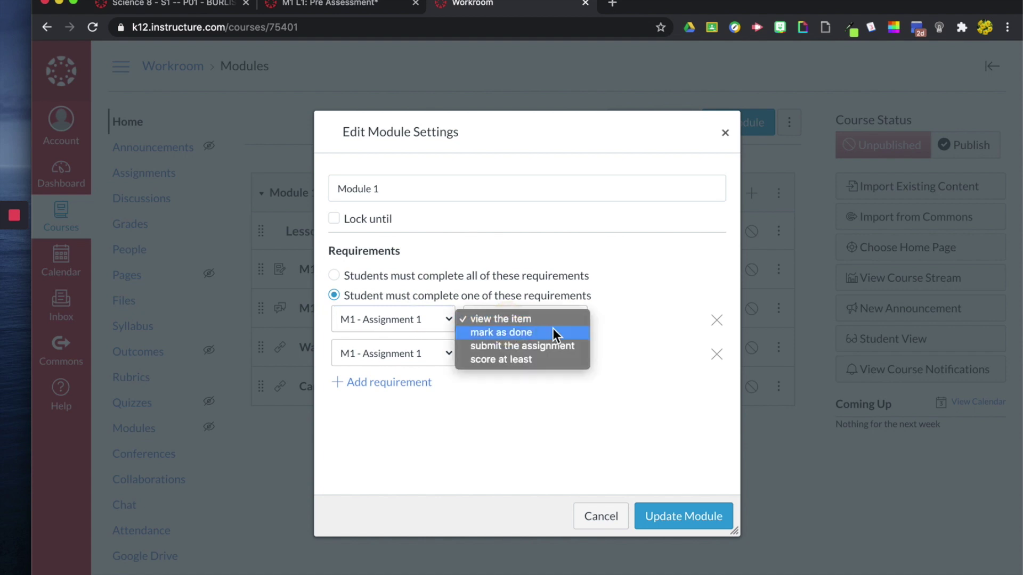
left_click(575, 347)
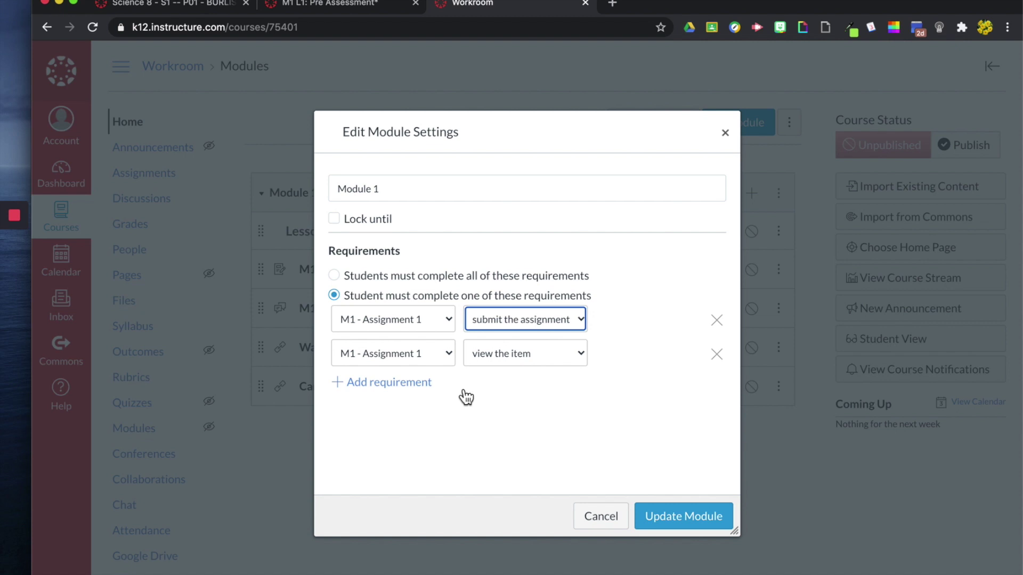
Set the second requirement to view Watch Me!
left_click(408, 355)
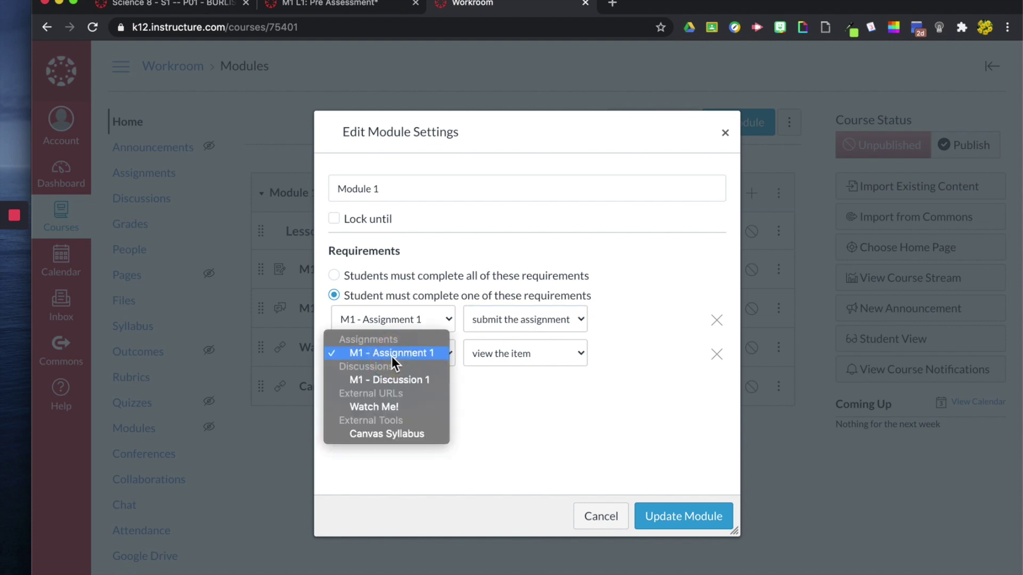
left_click(382, 408)
left_click(517, 355)
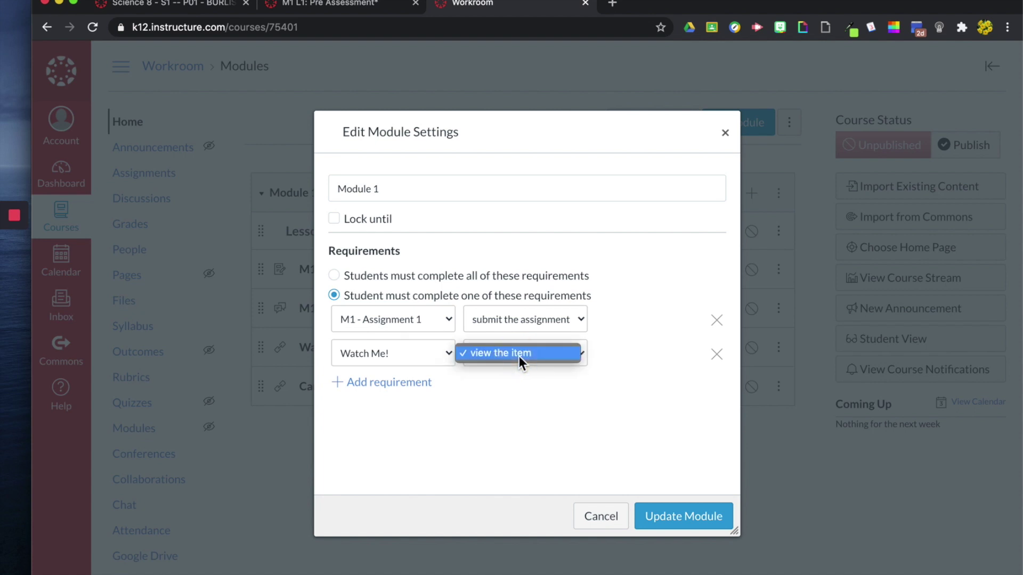
left_click(495, 354)
Add a third requirement to contribute to M1 - Discussion 1.
left_click(373, 383)
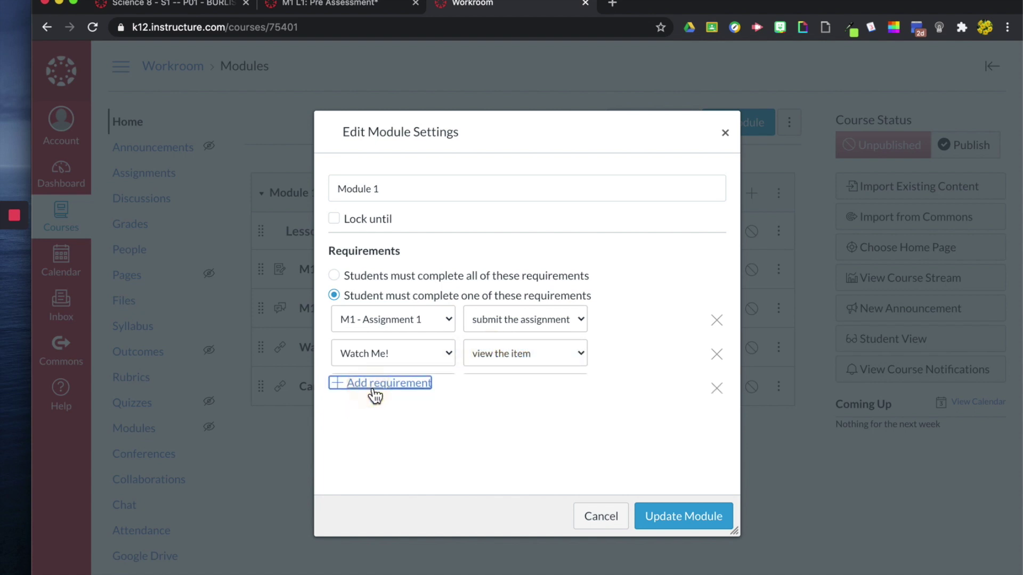
left_click(372, 387)
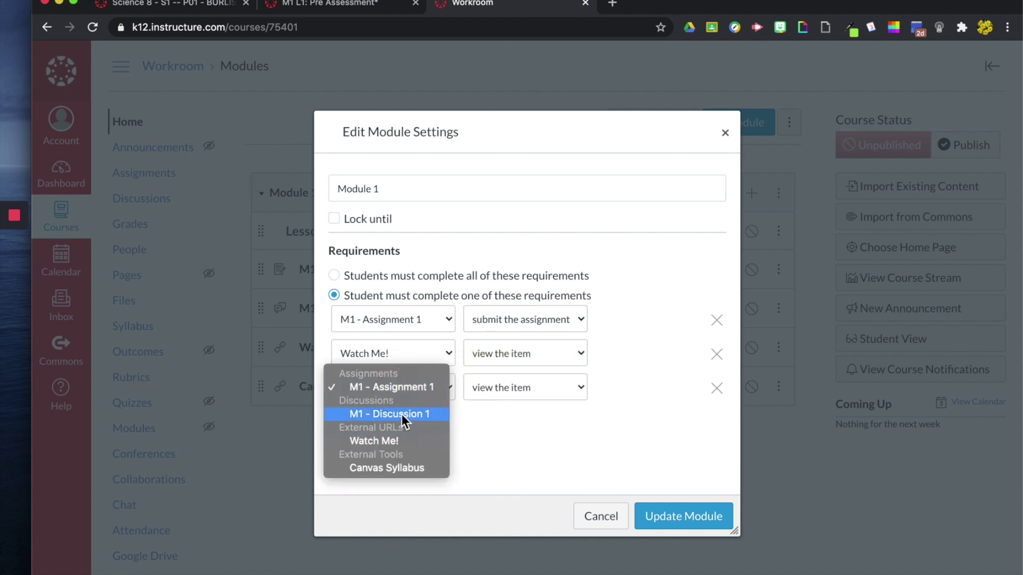
left_click(543, 444)
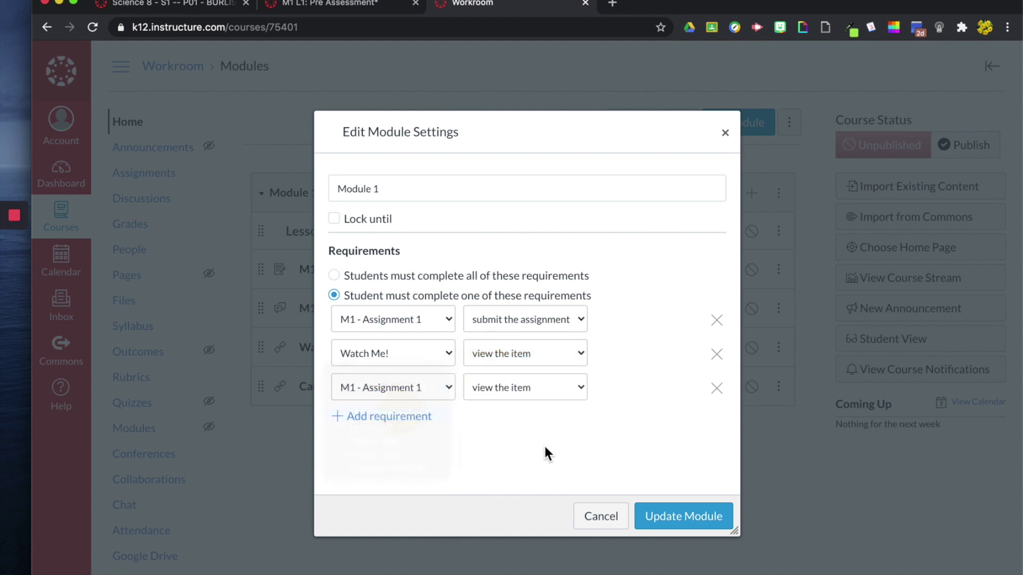
left_click(537, 385)
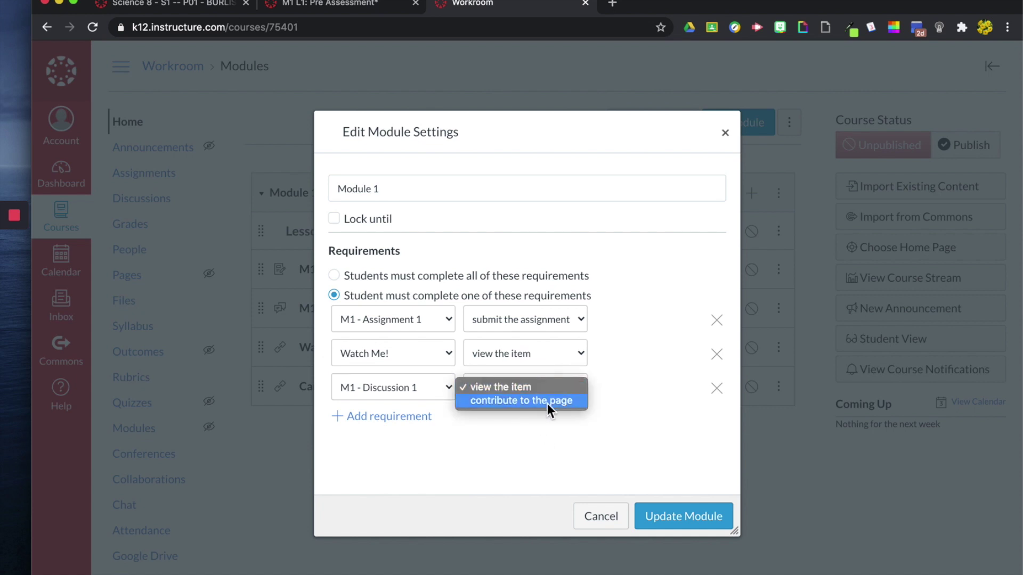
left_click(548, 407)
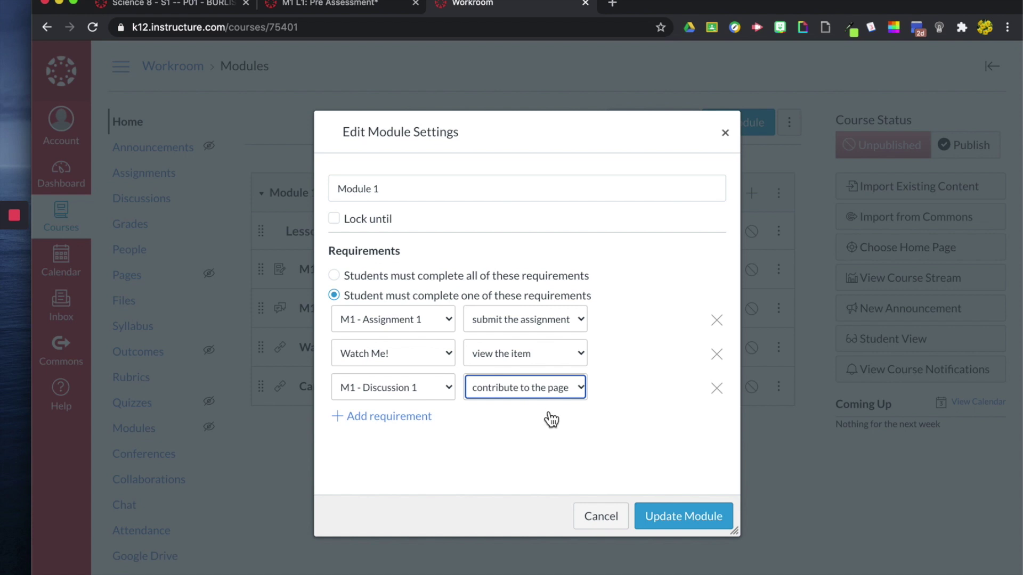
Add a fourth requirement to view Canvas Syllabus and save the module settings.
left_click(391, 417)
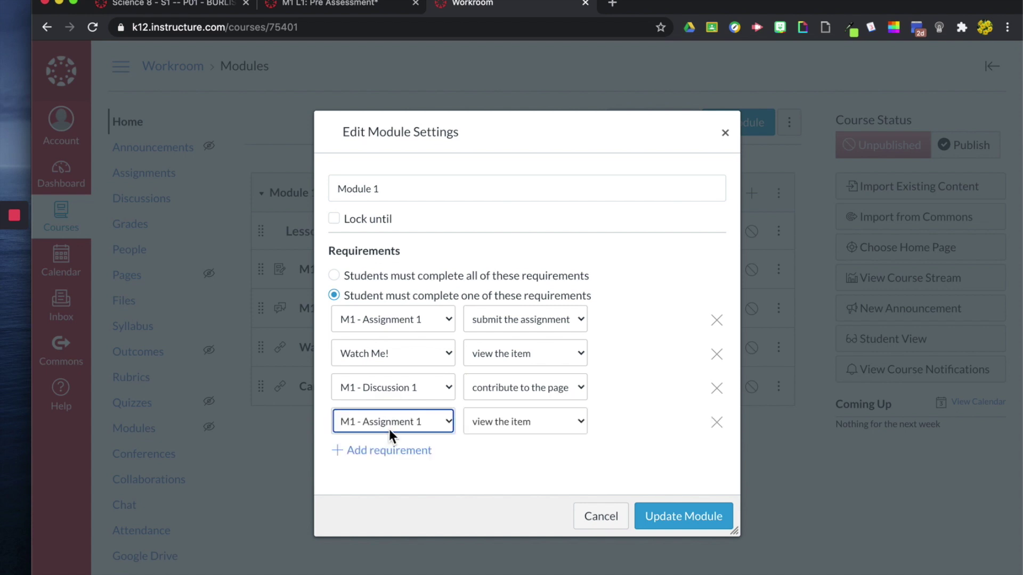
left_click(389, 430)
left_click(389, 506)
left_click(537, 426)
left_click(537, 427)
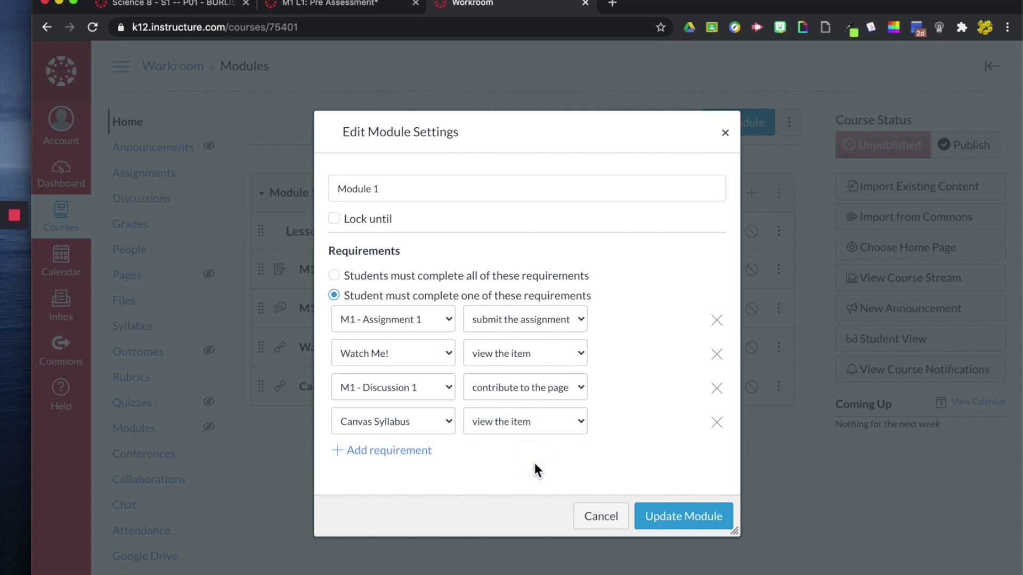
right_click(535, 466)
left_click(718, 490)
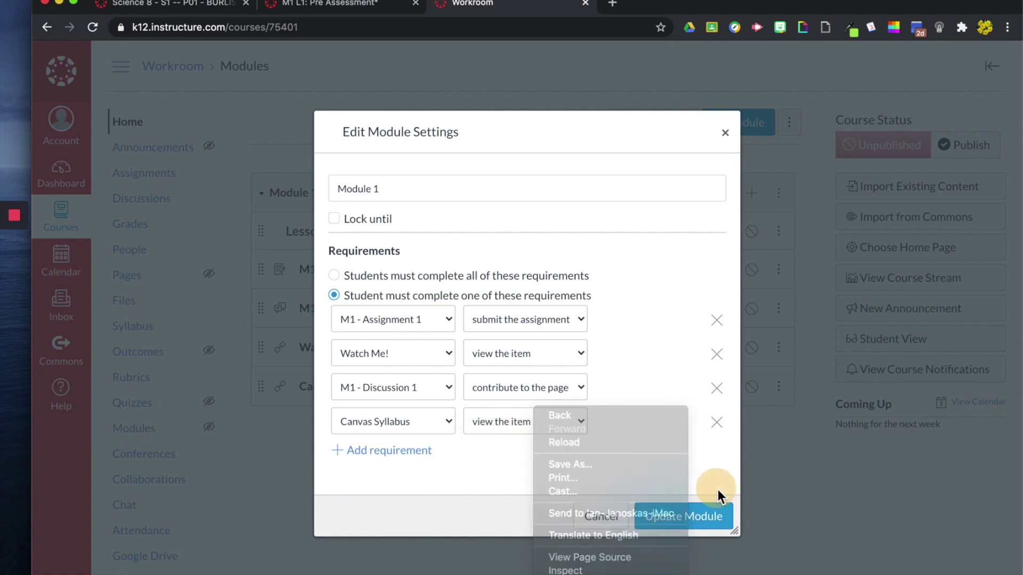
left_click(704, 516)
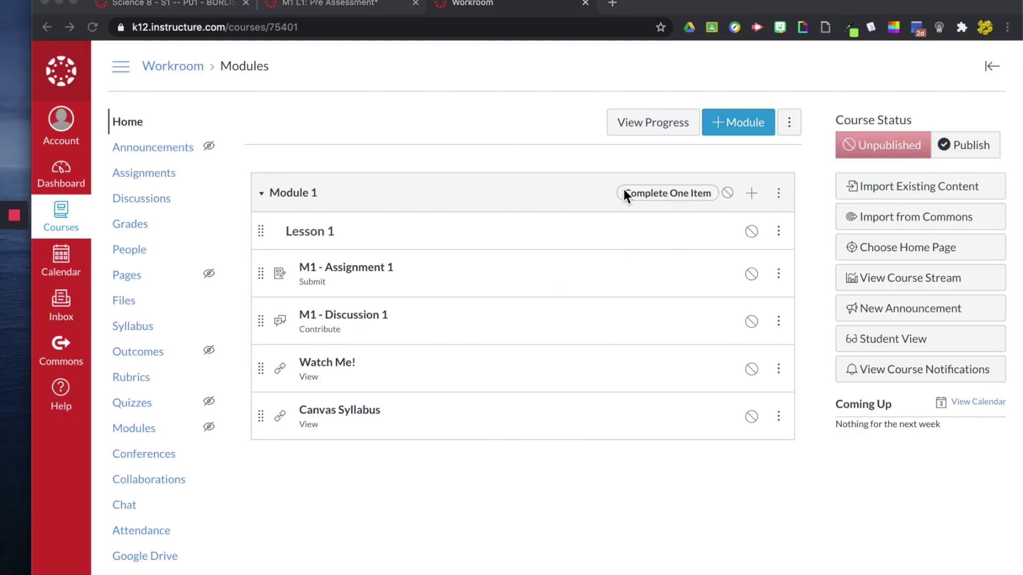
left_click(622, 195)
Edit Module 1 again and require students to complete all of its requirements.
left_click(696, 202)
left_click(626, 193)
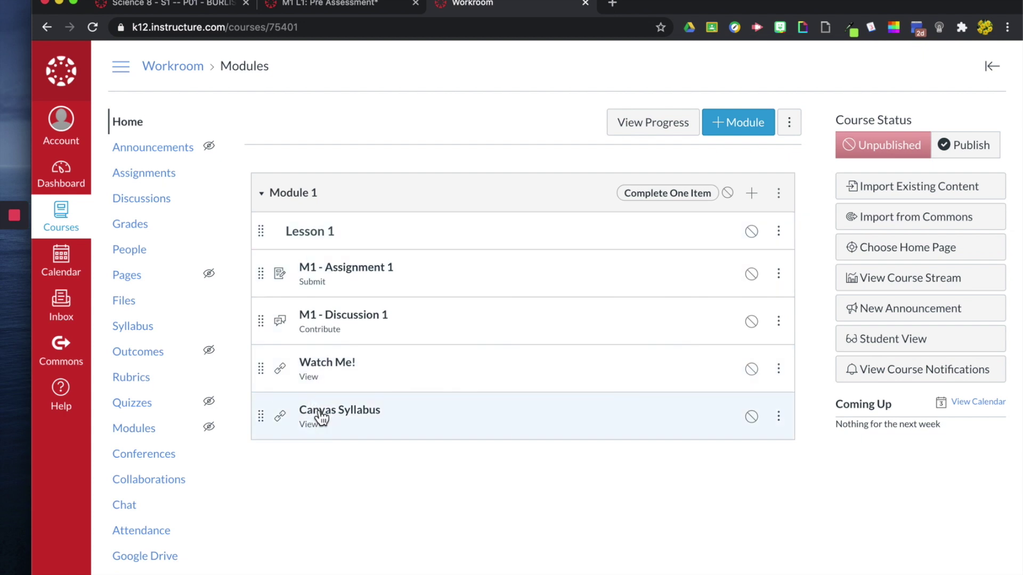
left_click(779, 193)
left_click(774, 240)
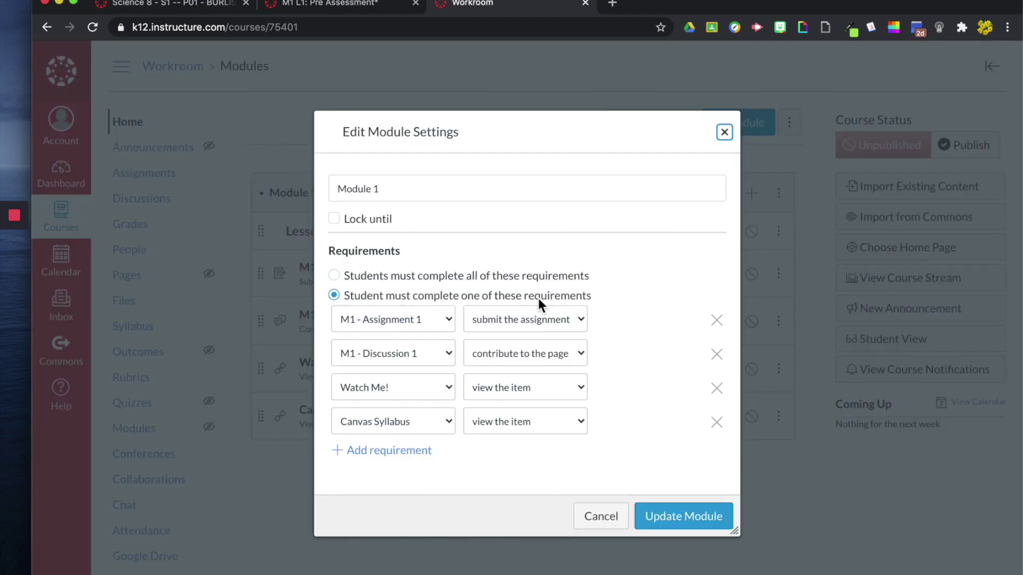
left_click(519, 296)
left_click(333, 275)
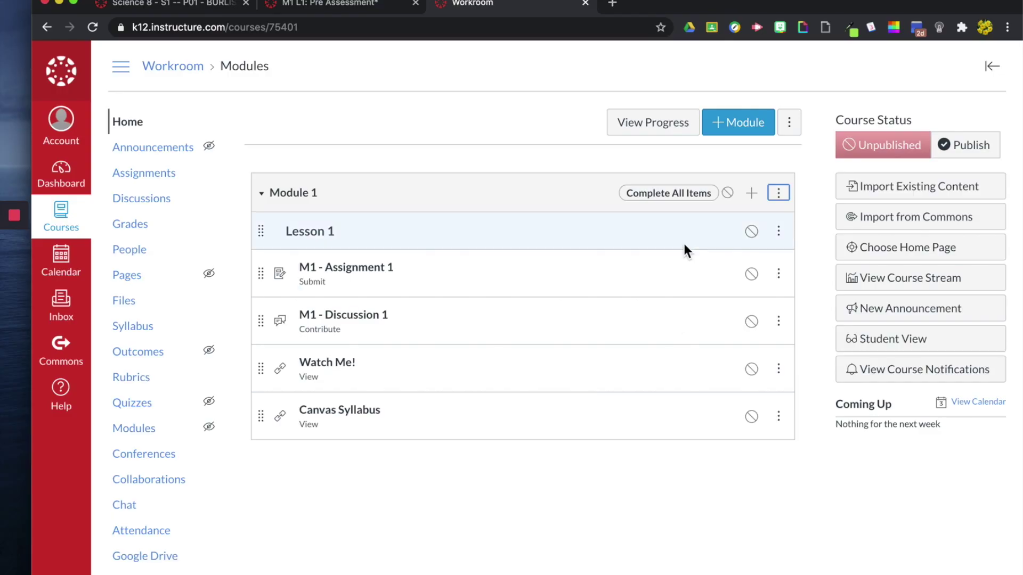
left_click_drag(625, 195, 718, 198)
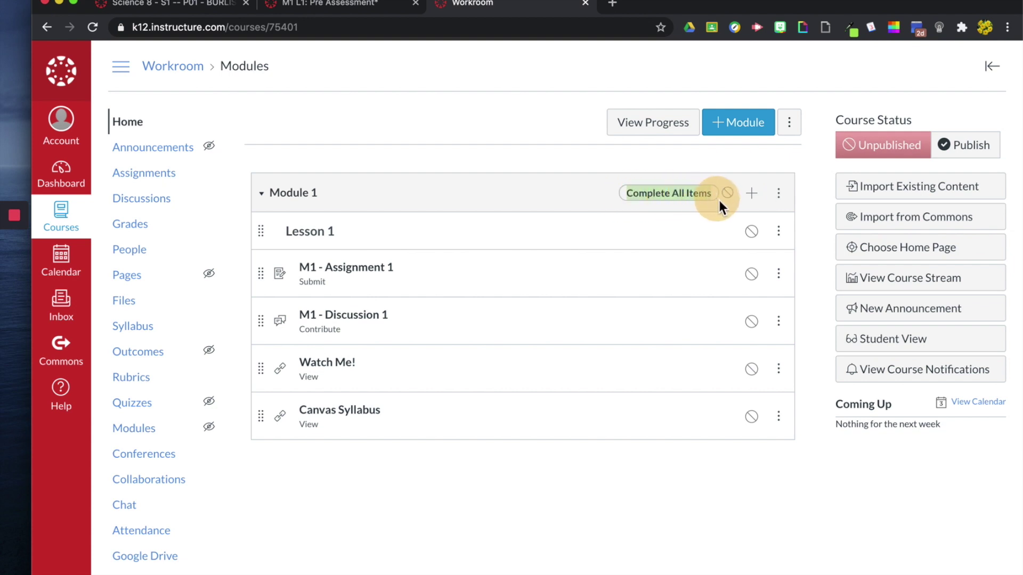
left_click(545, 181)
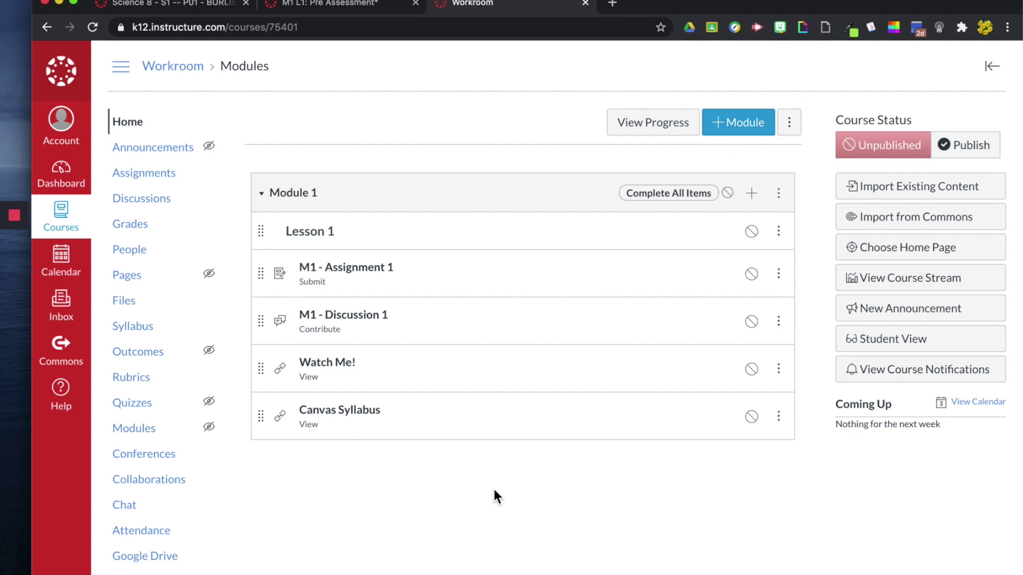
mouse_move(5, 223)
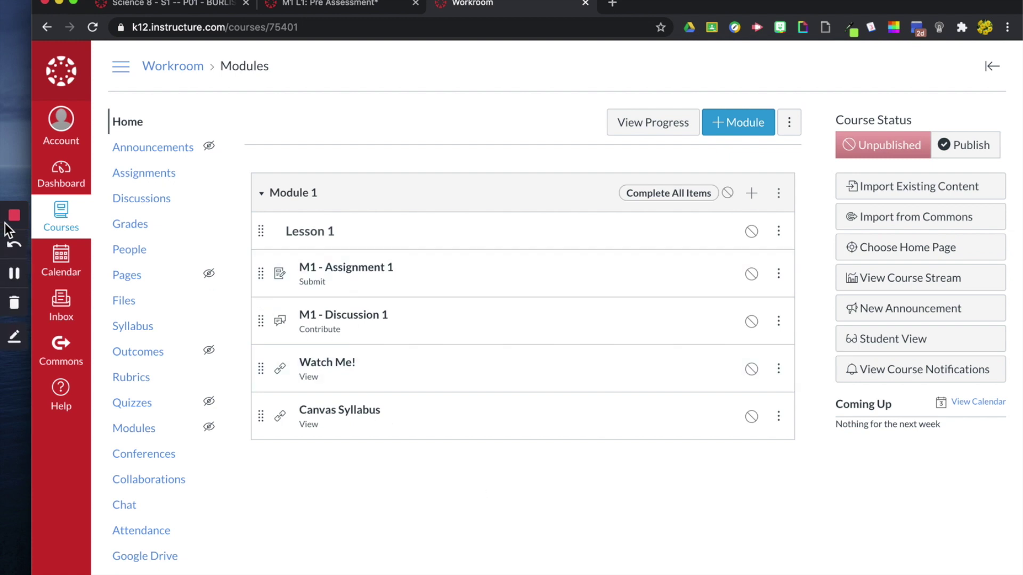